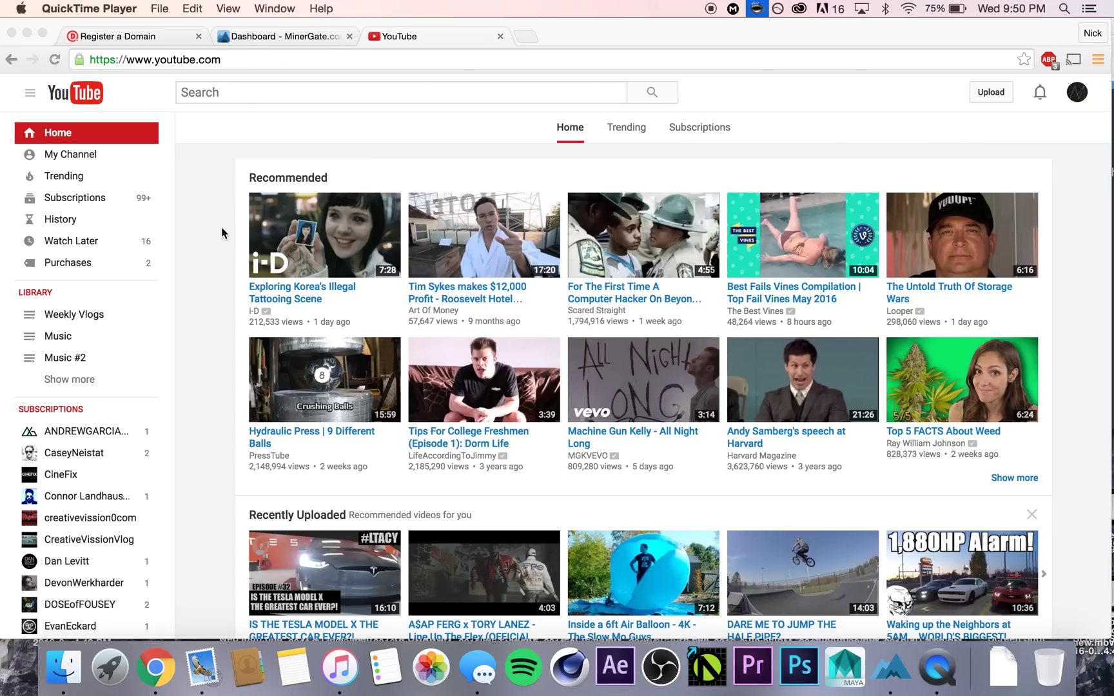
Switch Chrome to the 'Dashboard - MinerGate.com' tab, showing Monero mining at 442.4 H/s.
click(290, 36)
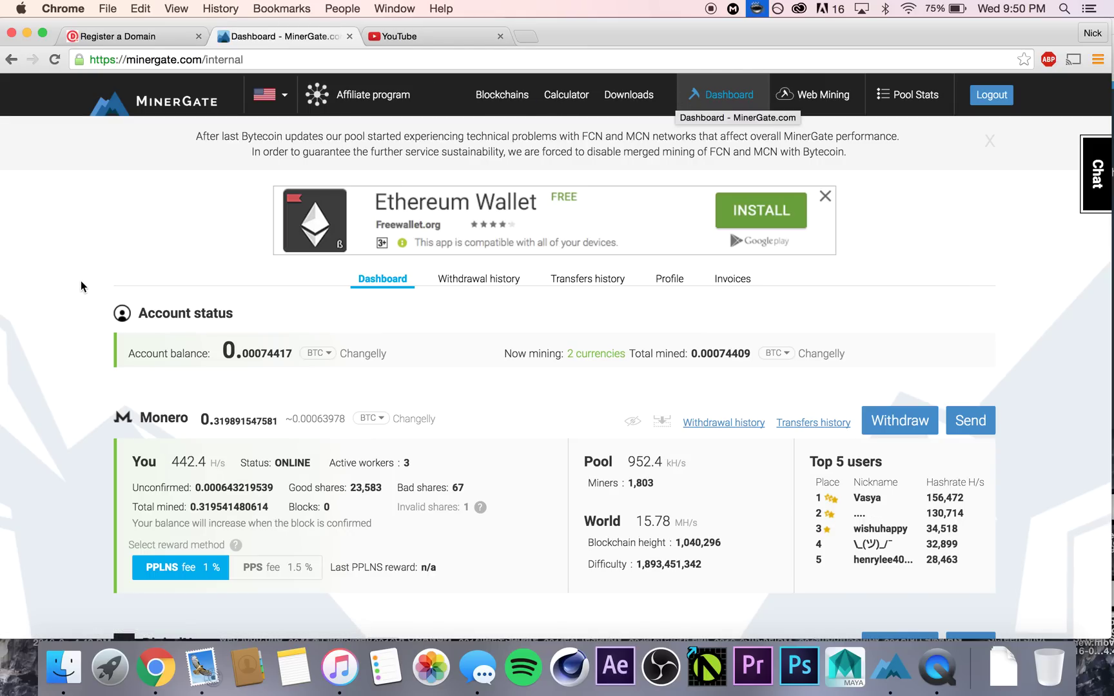
scroll(81, 281, down, 1)
scroll(81, 281, up, 1)
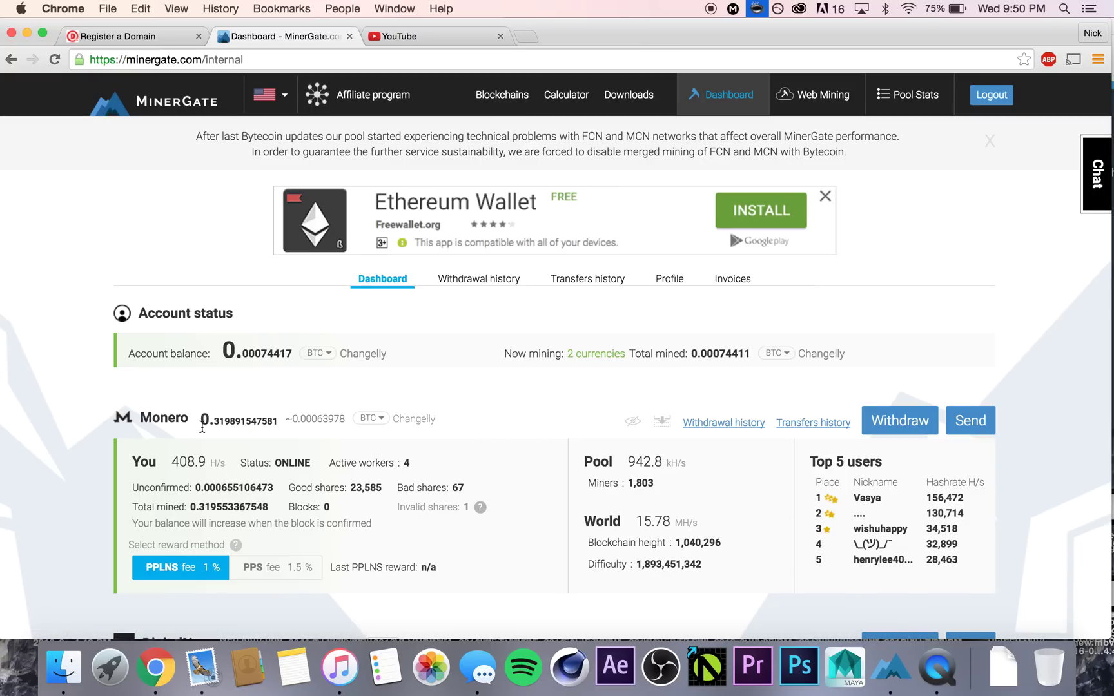
scroll(67, 424, down, 1)
scroll(67, 424, down, 2)
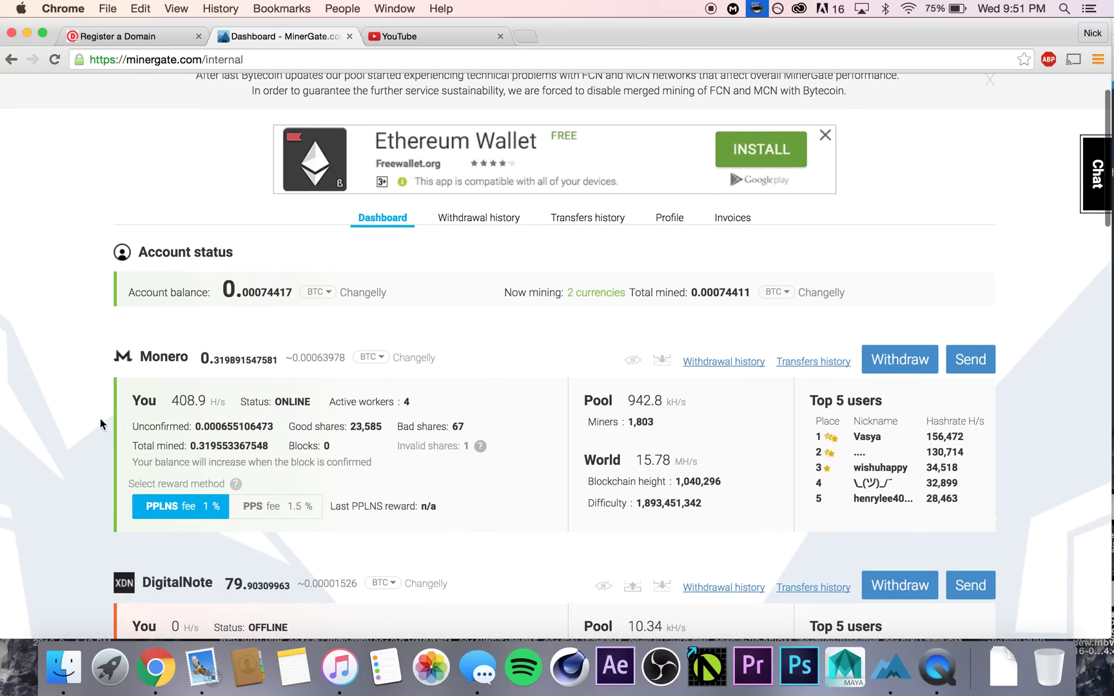
scroll(104, 429, down, 8)
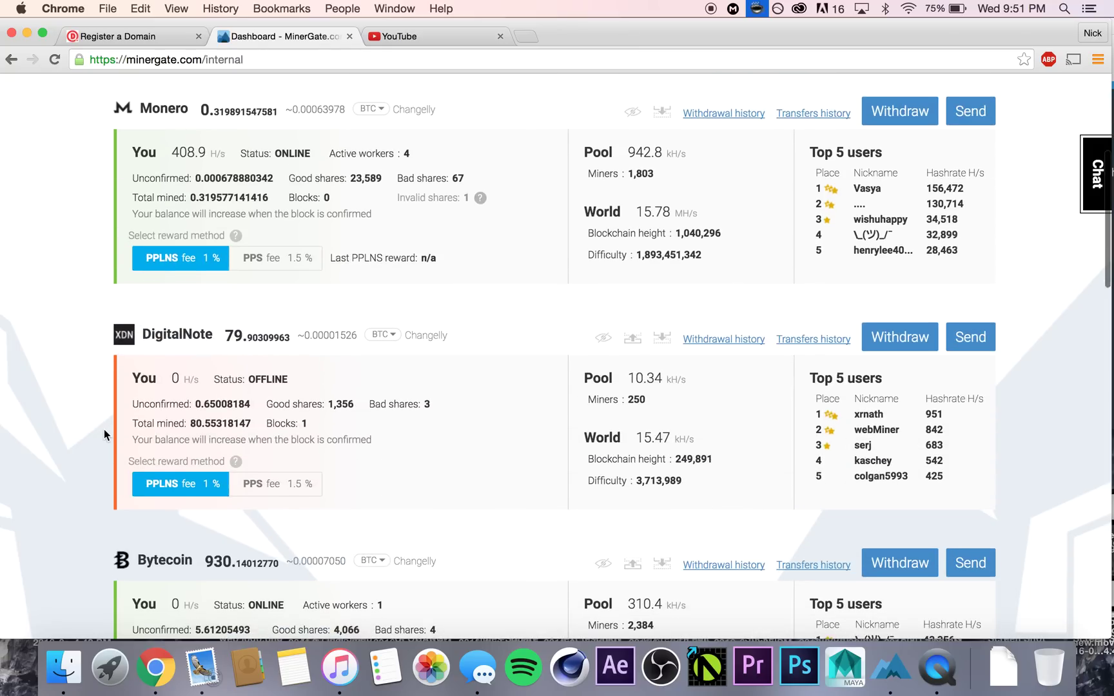
scroll(192, 247, up, 6)
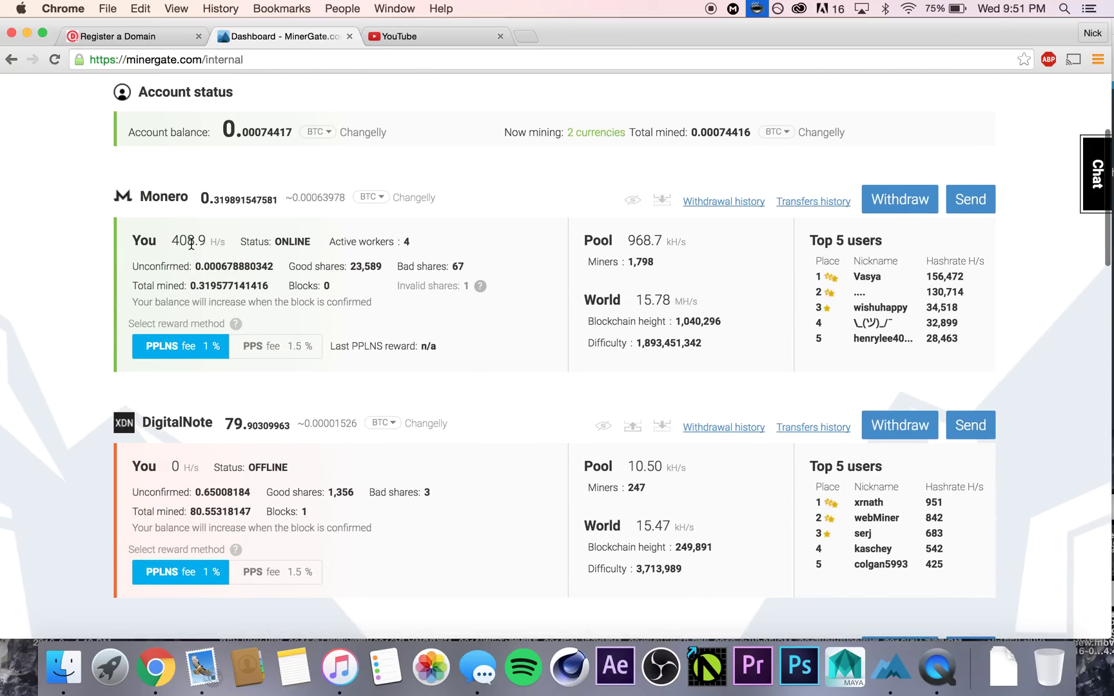
scroll(67, 348, up, 4)
scroll(174, 302, down, 13)
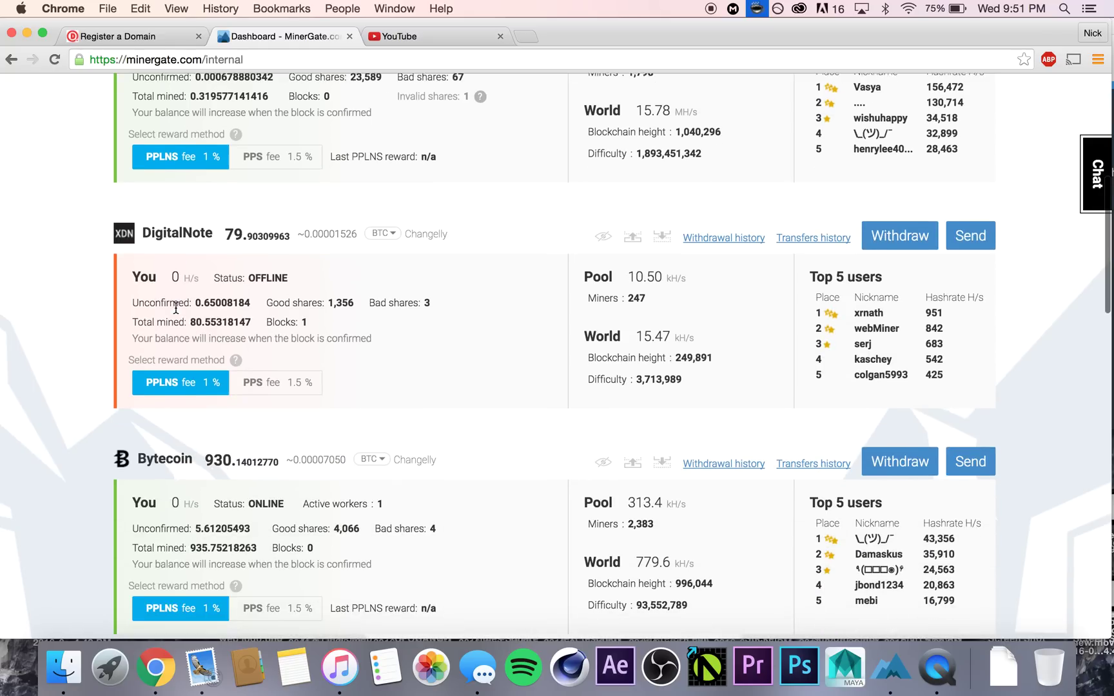
drag(136, 356, 208, 353)
Switch Bytecoin's estimated value to USD, then back to BTC.
click(209, 353)
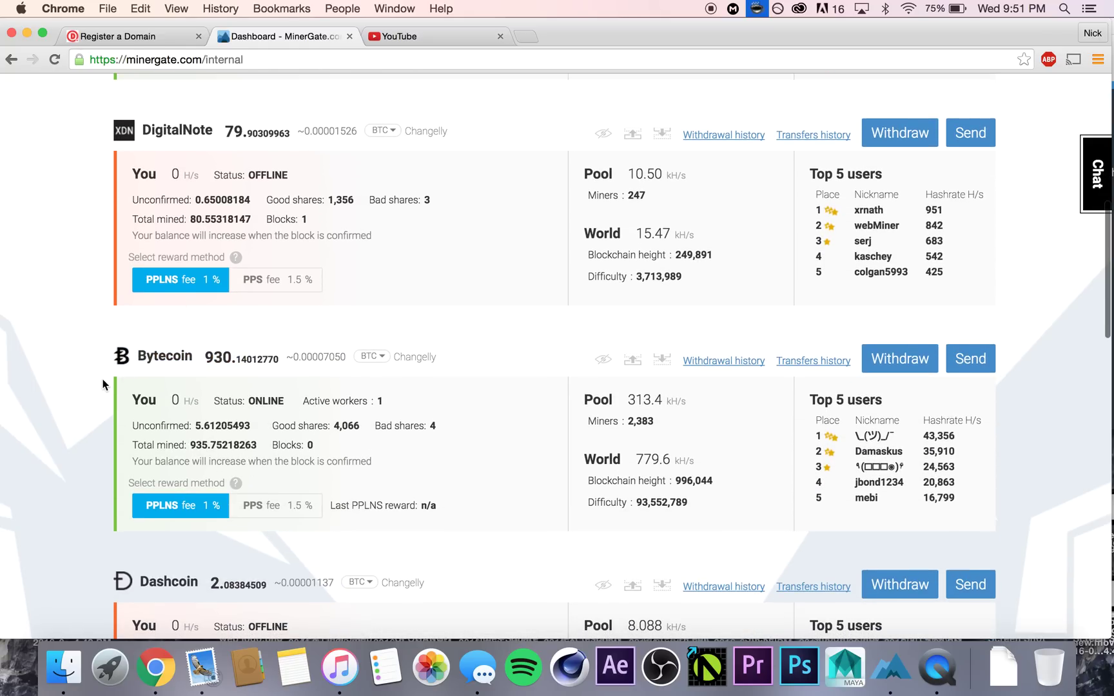
drag(295, 358, 344, 357)
click(343, 358)
click(343, 359)
click(376, 359)
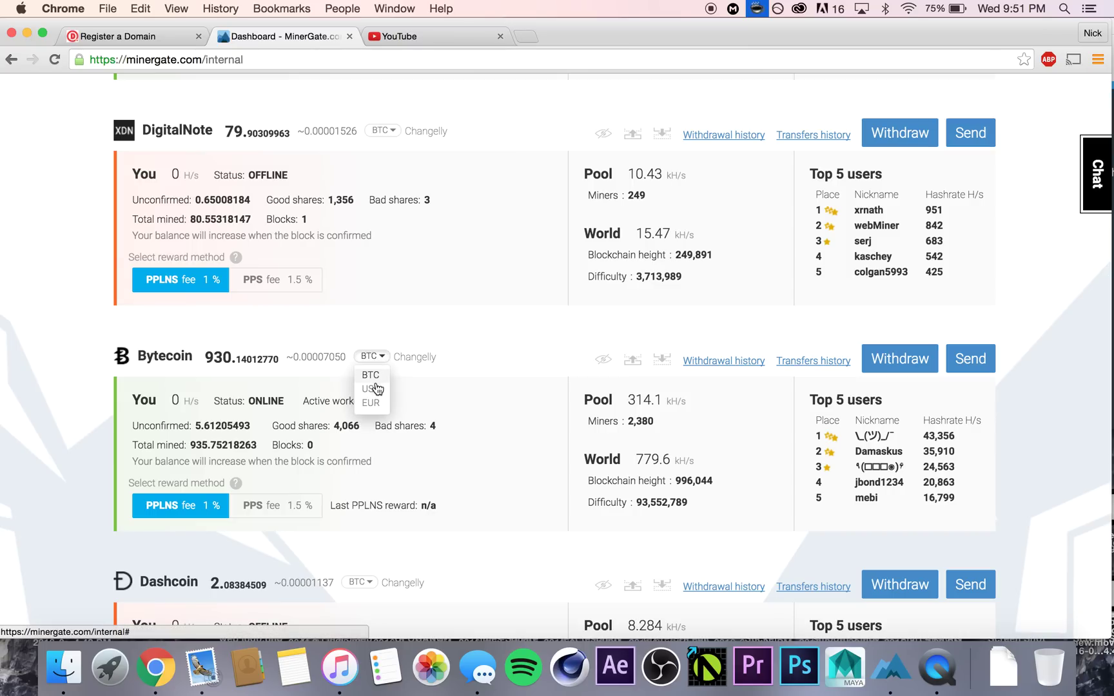
click(370, 389)
drag(294, 358, 363, 366)
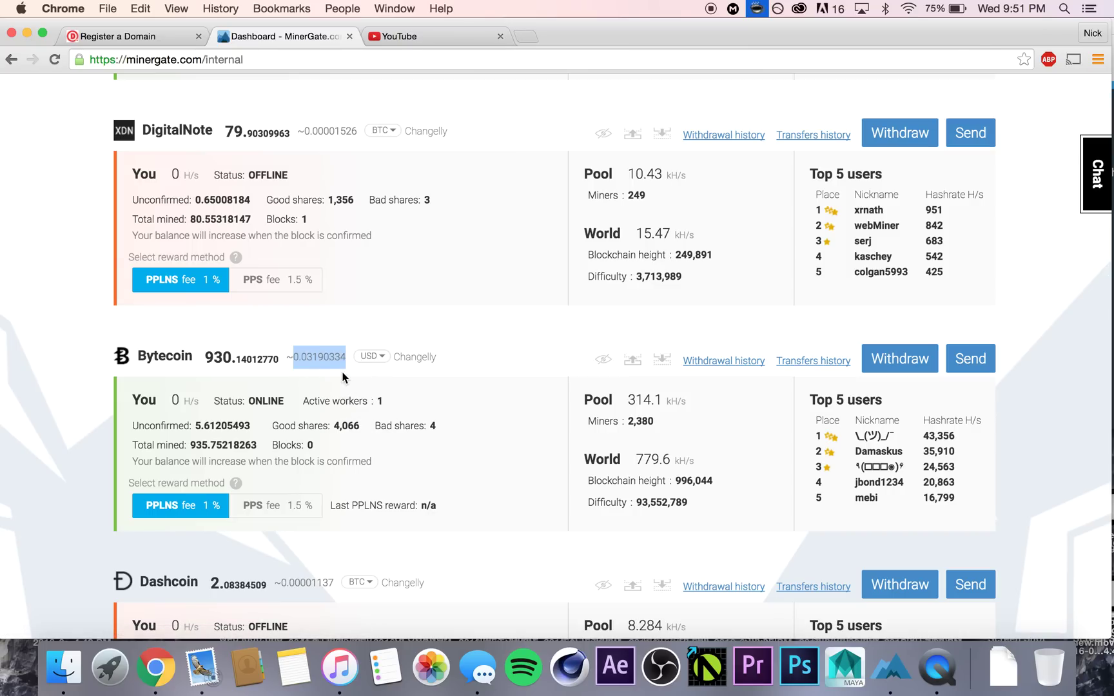
click(371, 359)
click(367, 378)
click(372, 356)
click(368, 374)
Switch Monero's estimated value to USD, then back to BTC.
scroll(368, 342, up, 5)
click(373, 168)
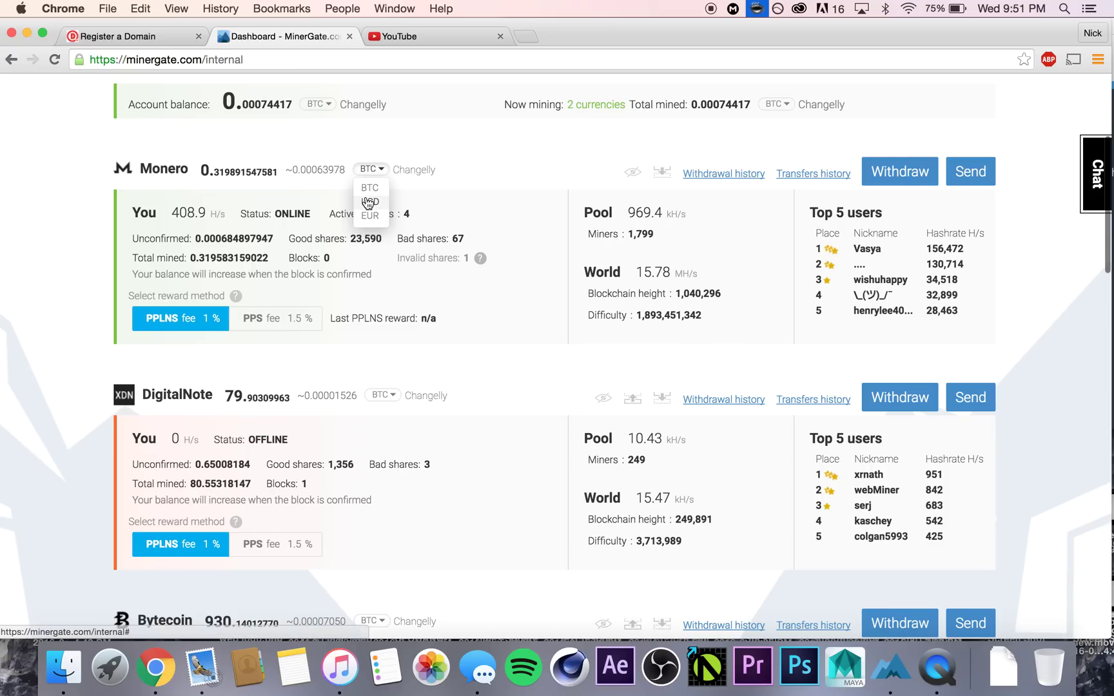
click(368, 204)
drag(293, 169, 335, 166)
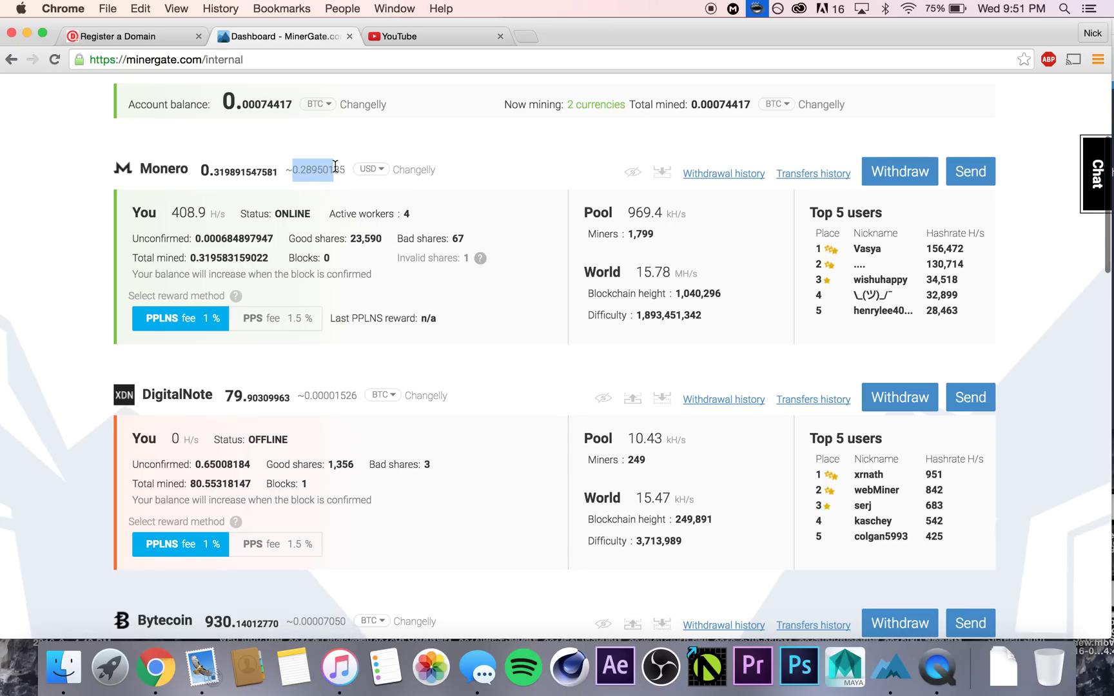
click(371, 169)
click(368, 187)
Show the account balance in USD, reading 0.33673548.
scroll(517, 190, up, 5)
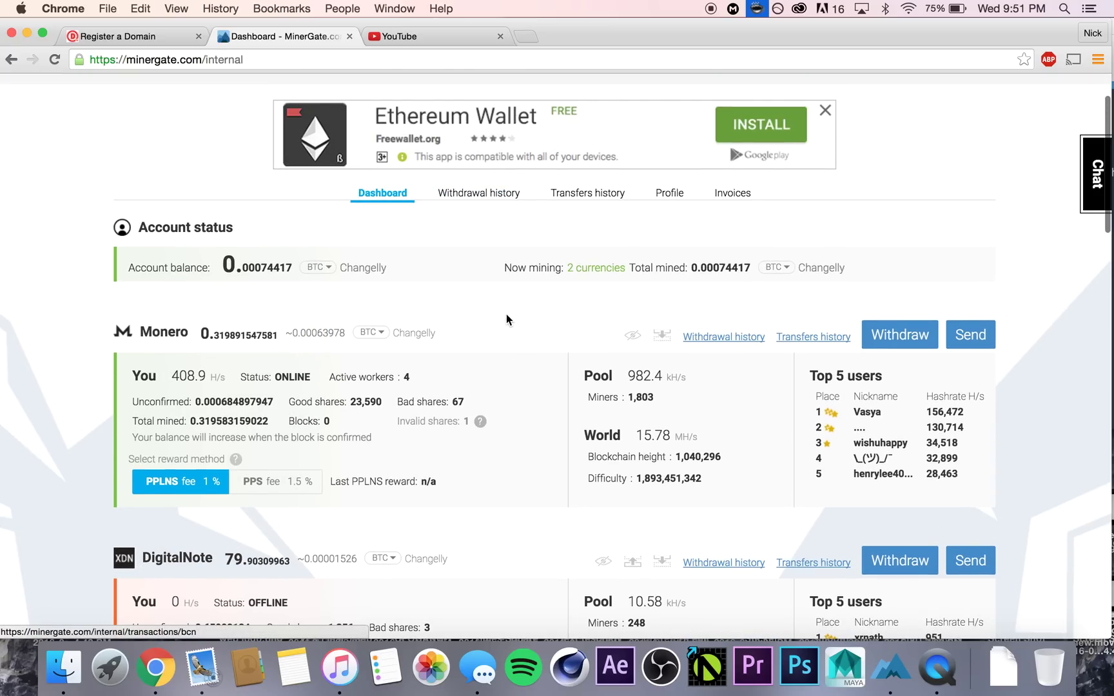
scroll(507, 319, down, 1)
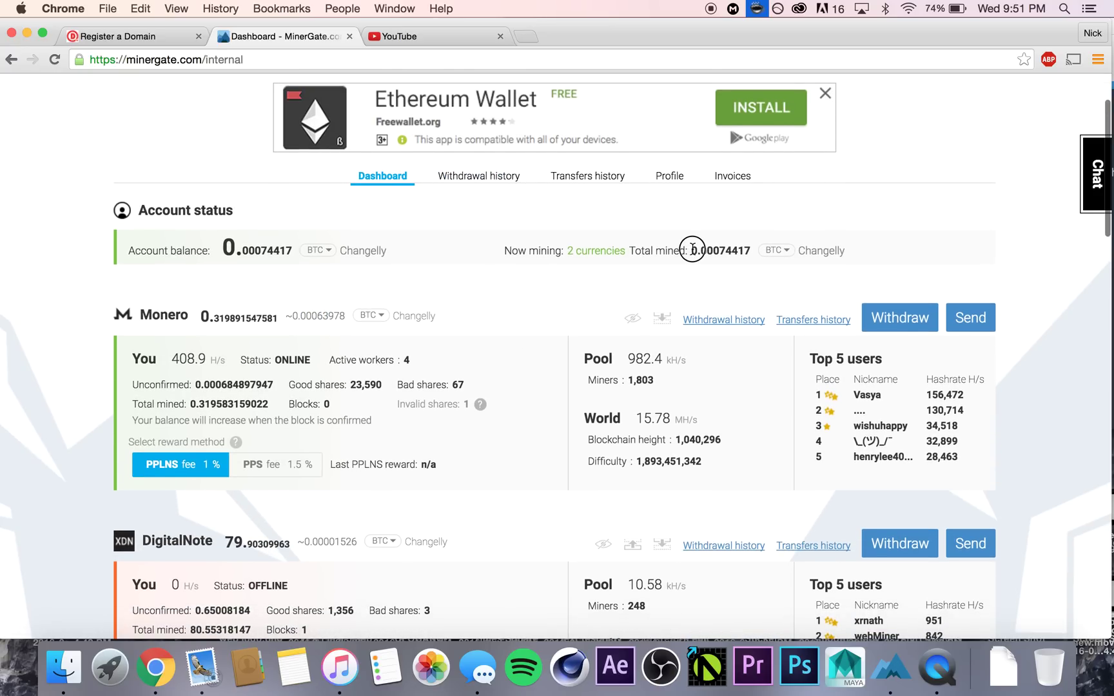
drag(691, 250, 754, 250)
drag(632, 251, 693, 252)
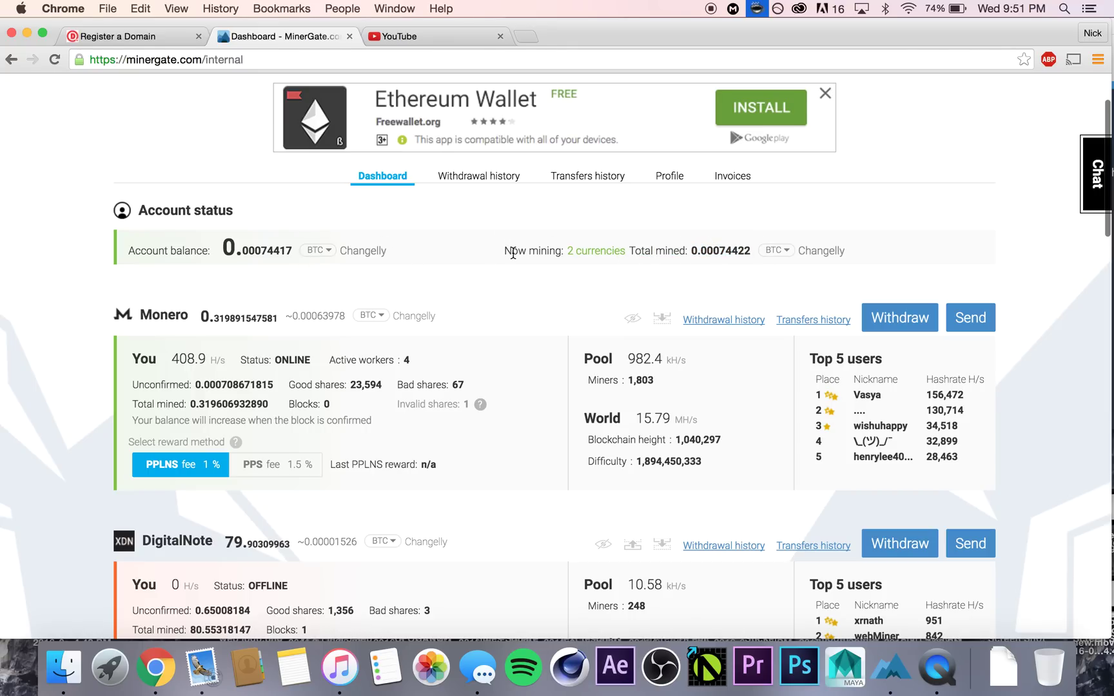
click(325, 251)
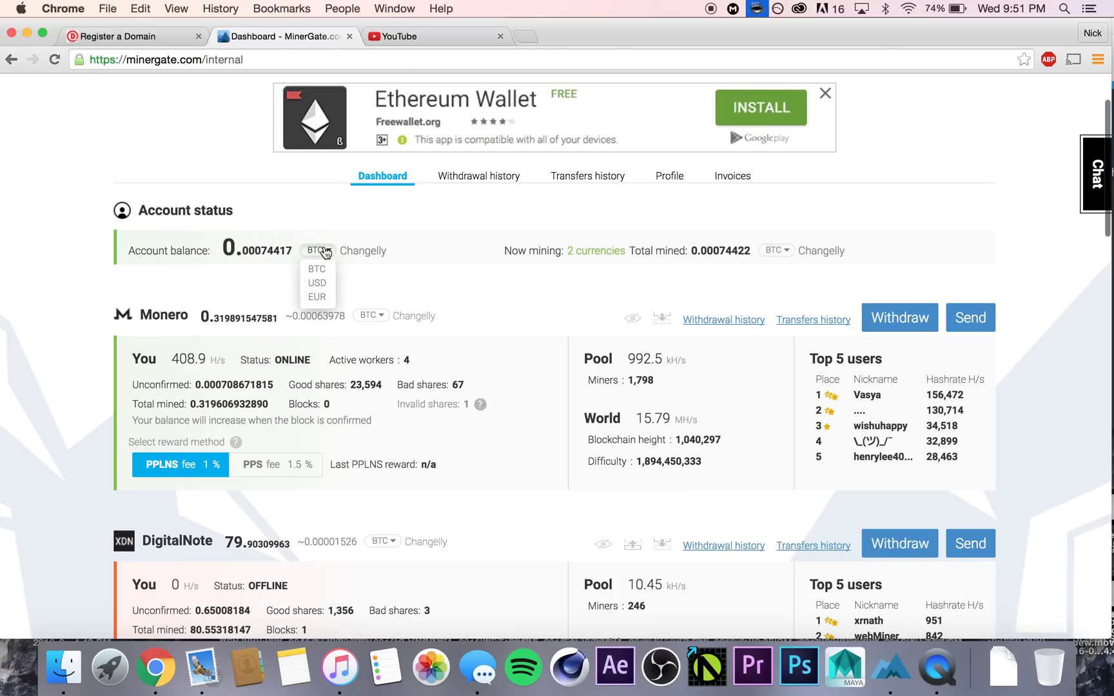
click(317, 282)
drag(223, 250, 294, 250)
click(290, 271)
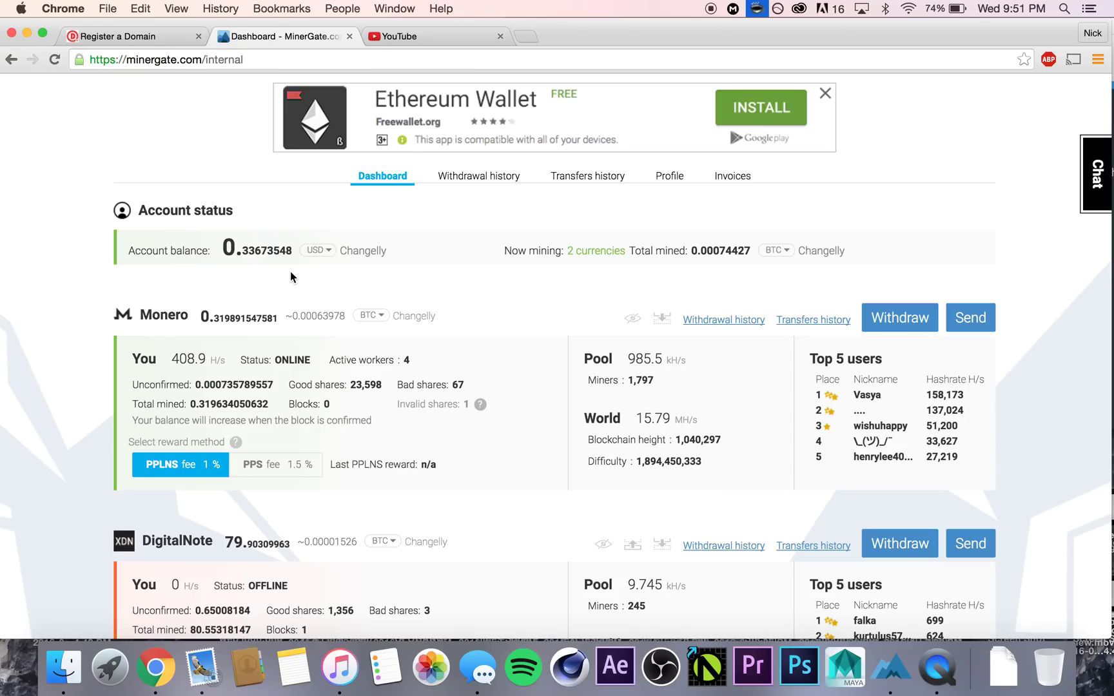
scroll(832, 461, up, 2)
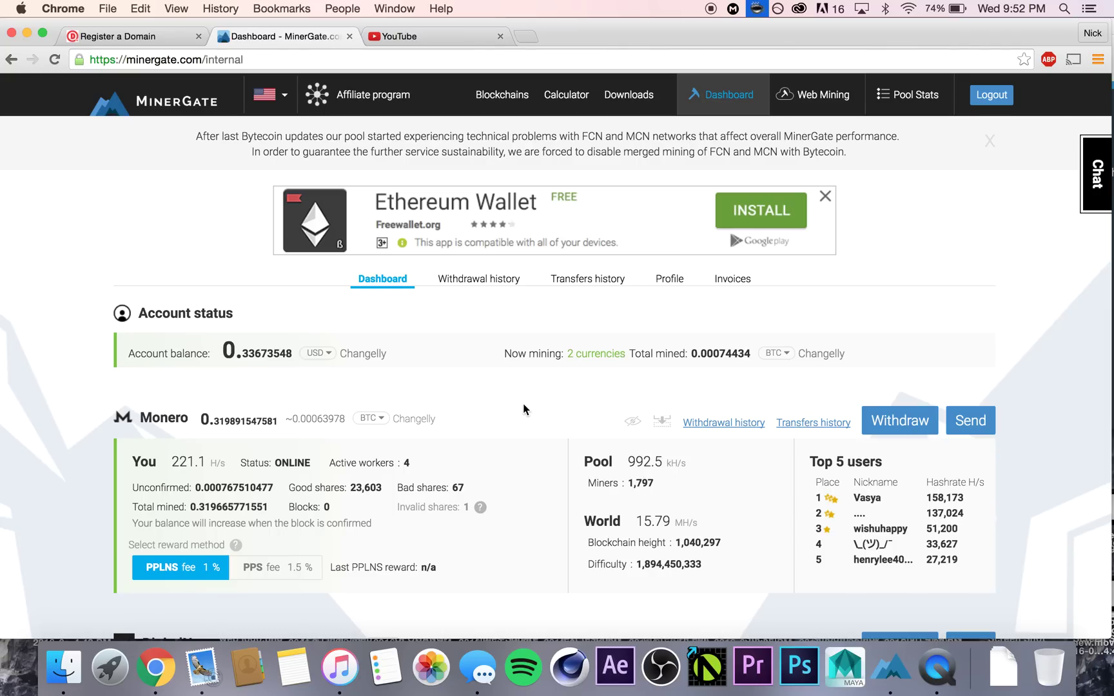
scroll(523, 404, down, 1)
Browse the Downloads page's GUI miners for Windows, Mac, Ubuntu and Fedora, then launch the desktop miner.
scroll(523, 404, up, 1)
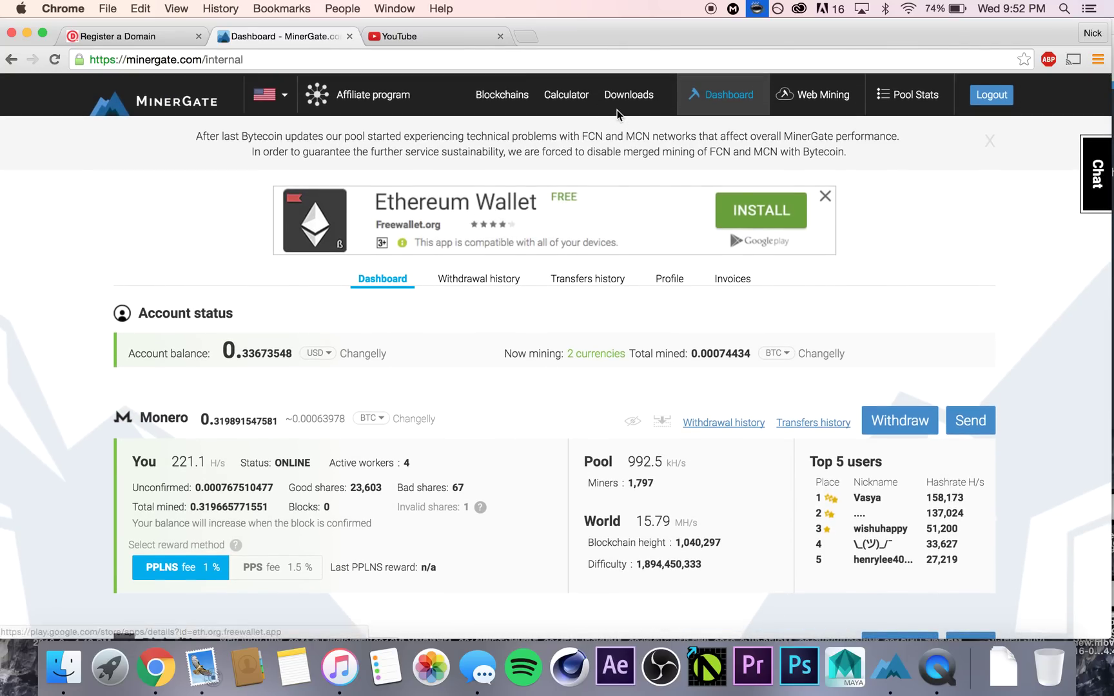
click(630, 94)
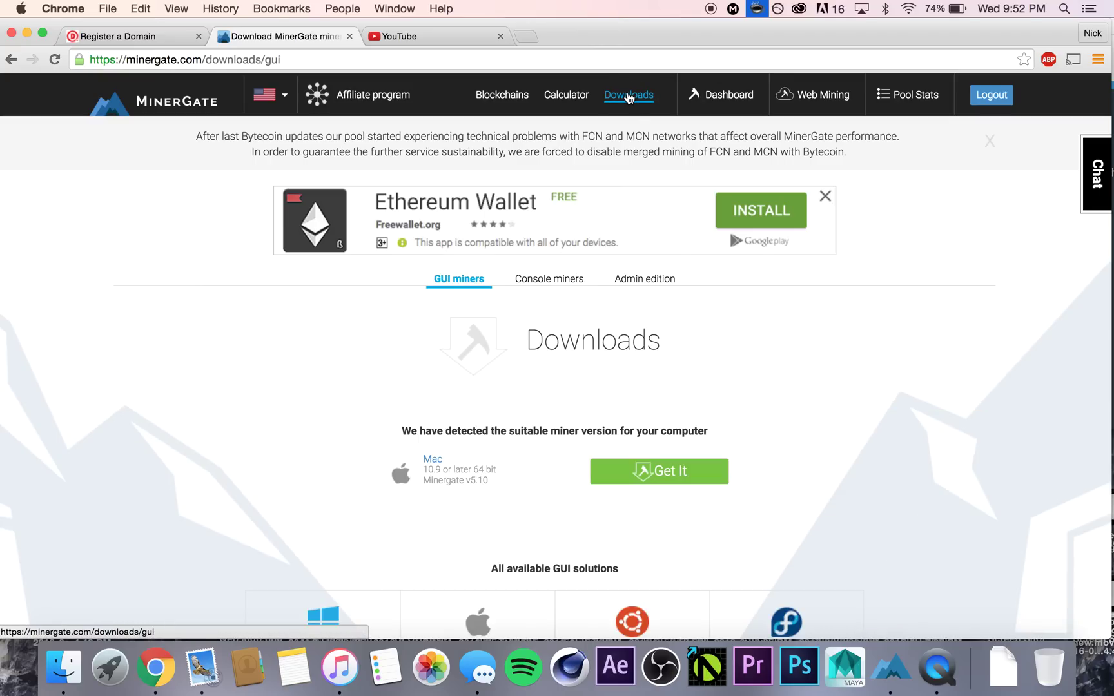
scroll(135, 374, down, 10)
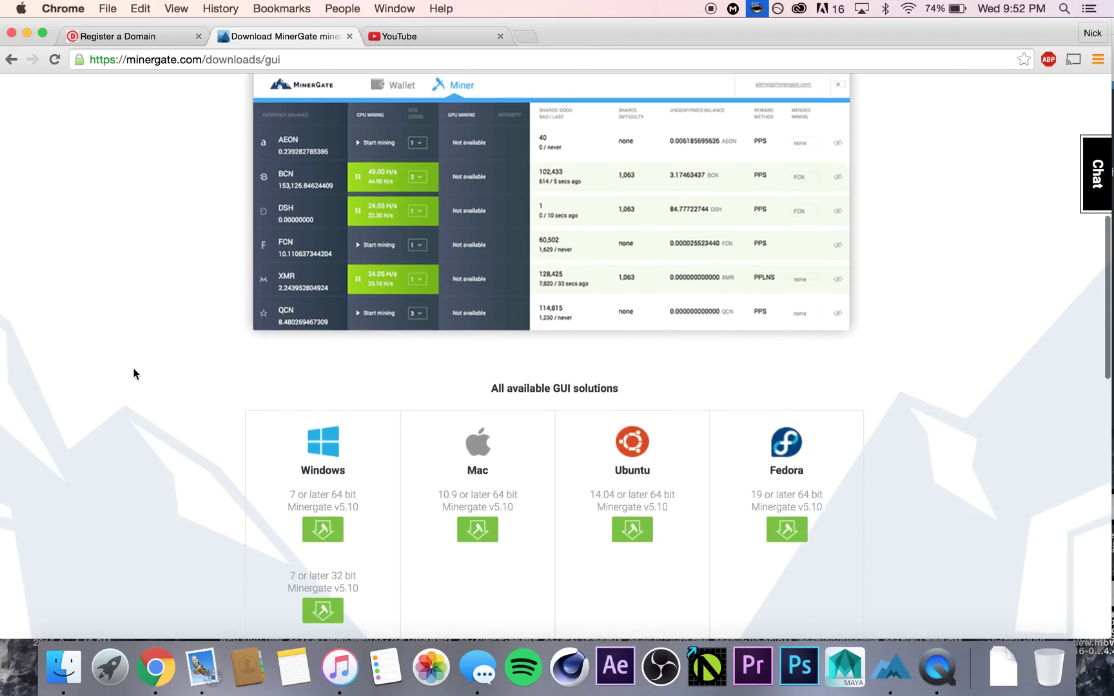
scroll(136, 374, down, 2)
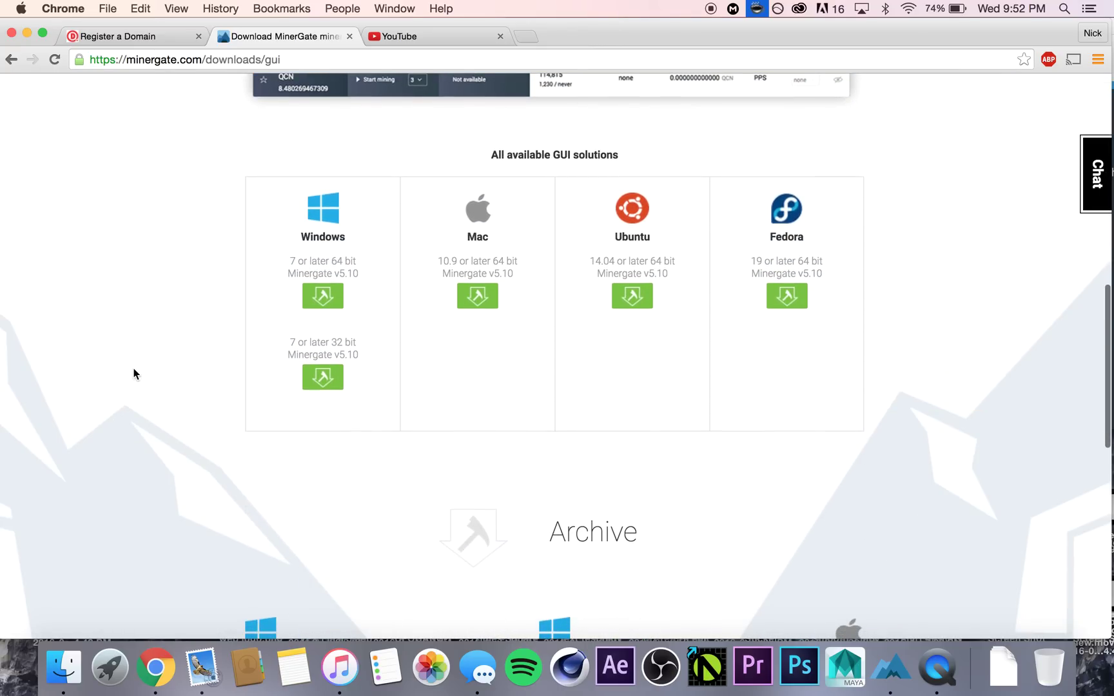
scroll(134, 374, down, 1)
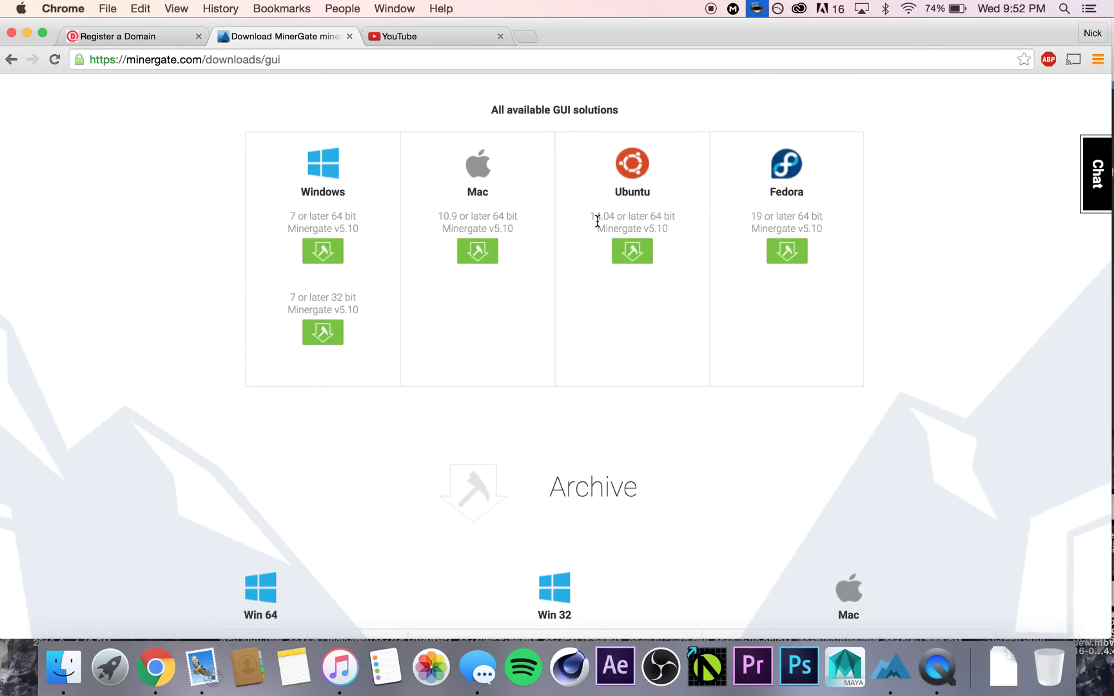
scroll(534, 319, up, 1)
scroll(534, 321, up, 10)
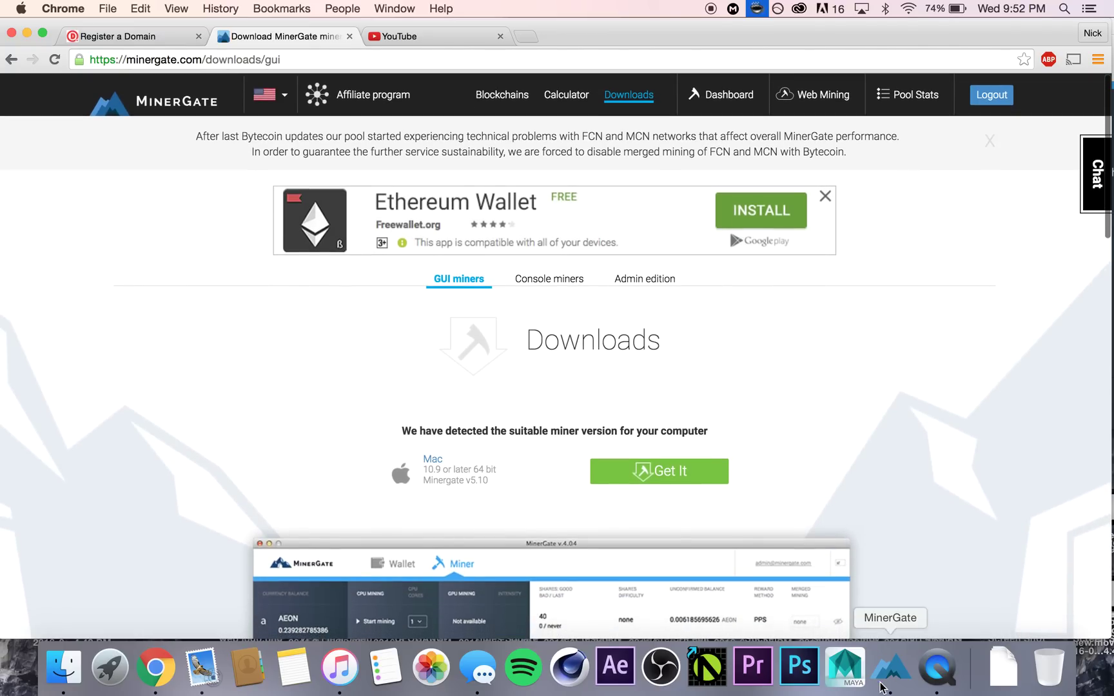
click(881, 688)
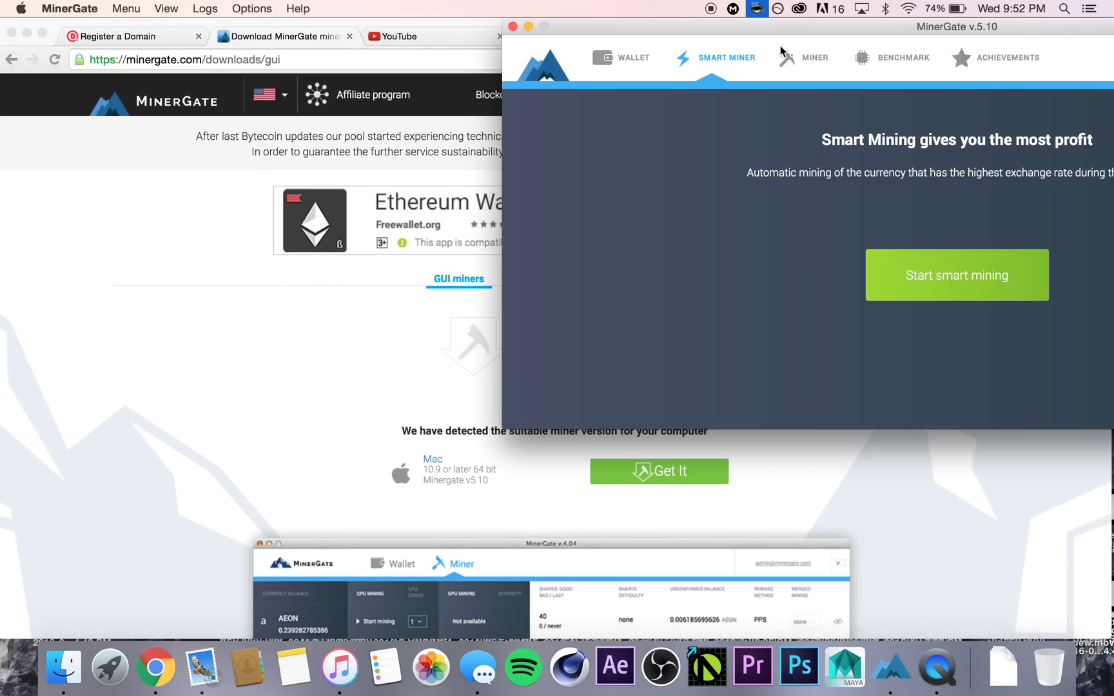
Center the MinerGate v5.10 window, check the BCN and AEON wallet balances, and return to Smart Miner.
mouse_move(806, 28)
mouse_down()
mouse_move(388, 145)
mouse_move(406, 60)
mouse_up()
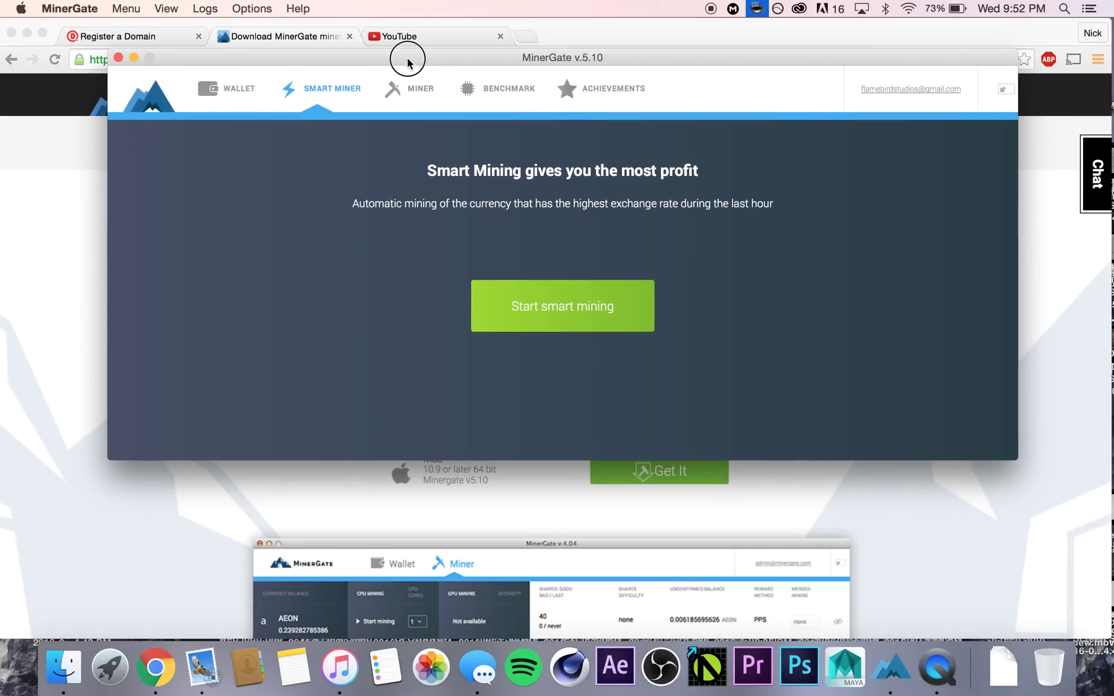
click(239, 87)
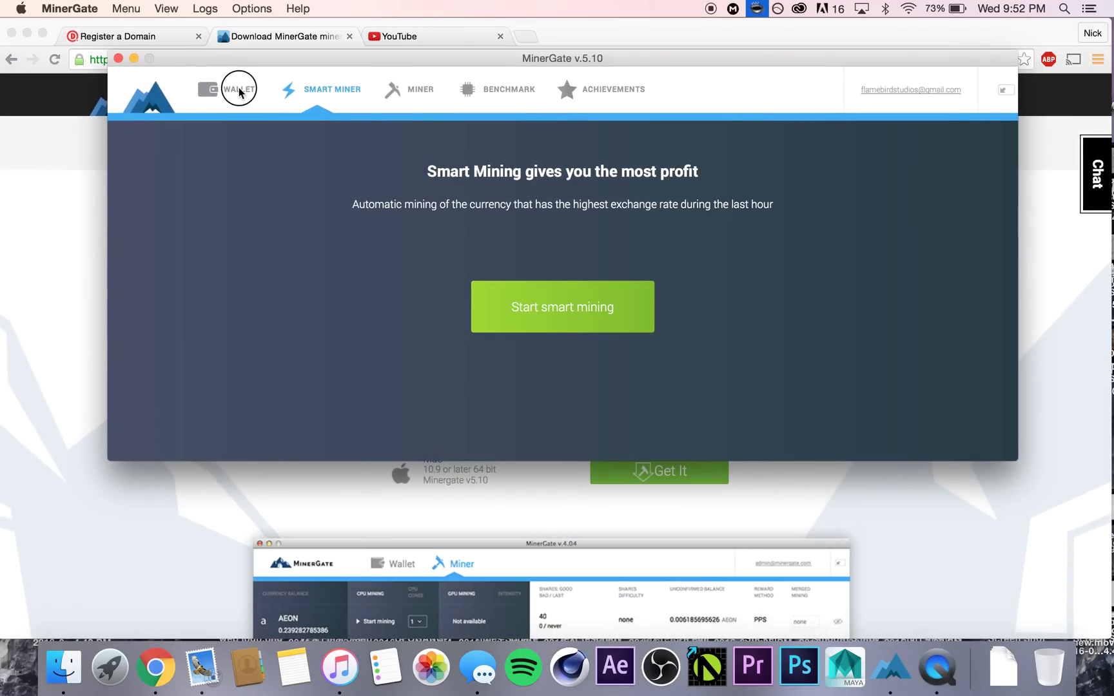
click(393, 60)
drag(393, 58, 393, 27)
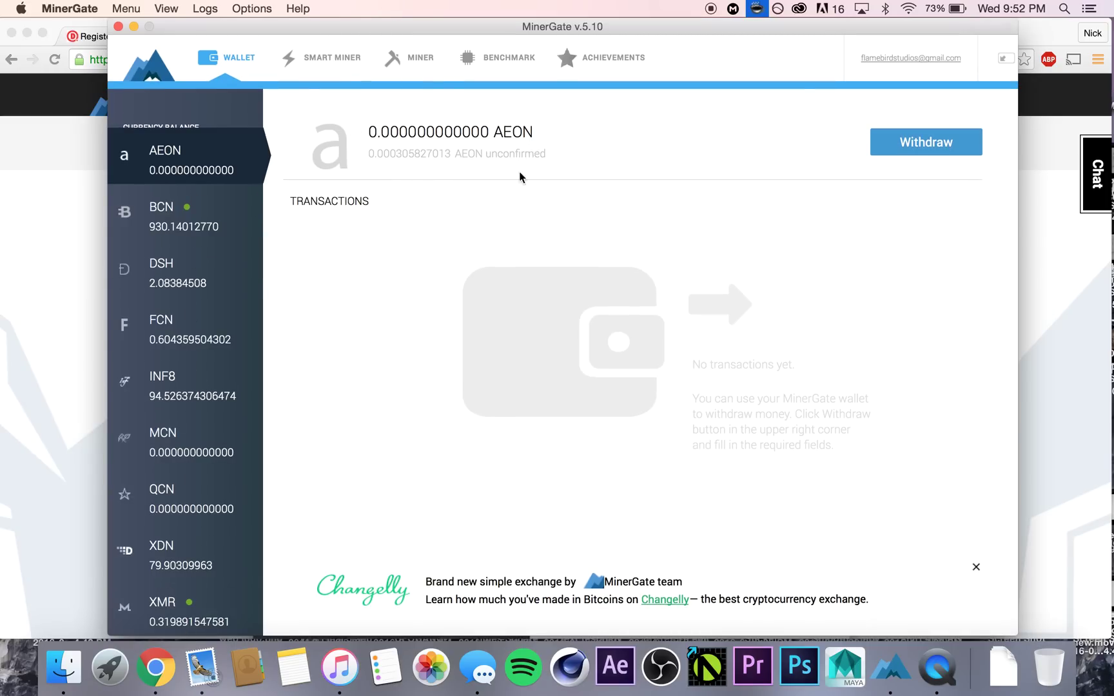
click(200, 219)
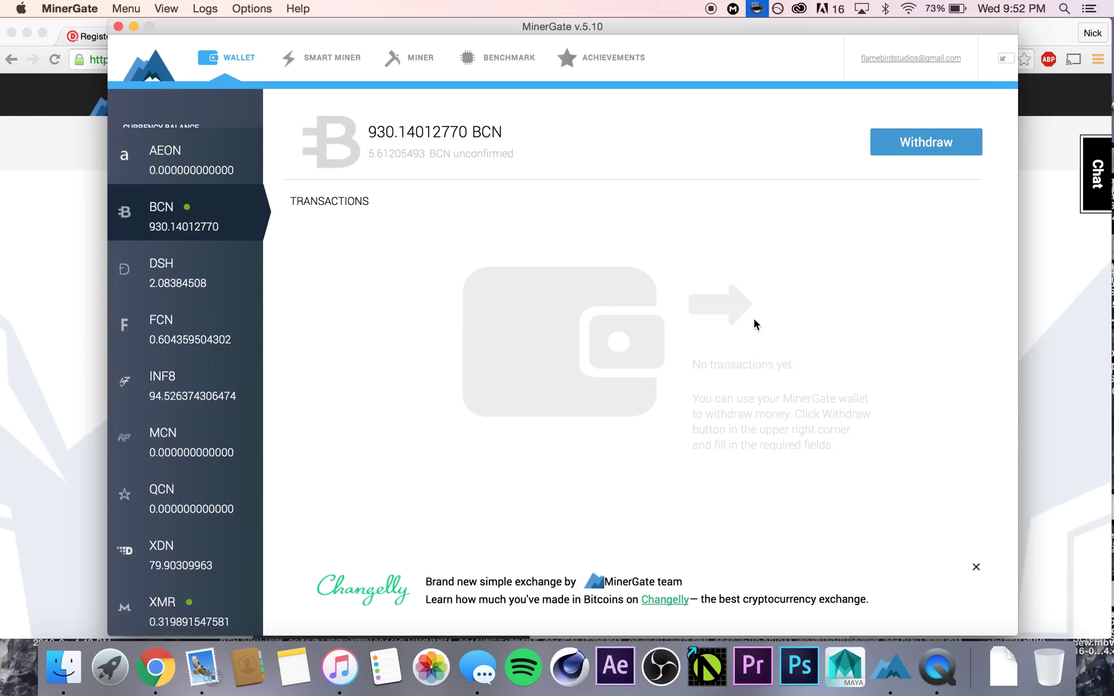
click(208, 167)
click(331, 61)
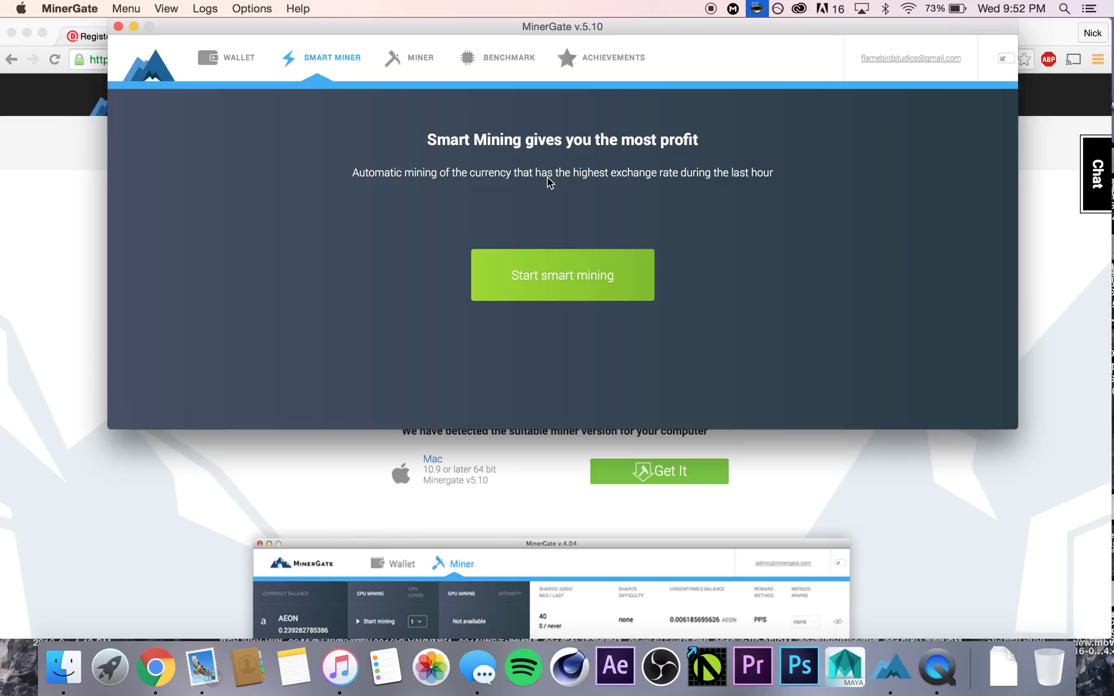
Start smart mining on 7 CPU cores, then raise it to 8 cores.
click(577, 278)
click(387, 339)
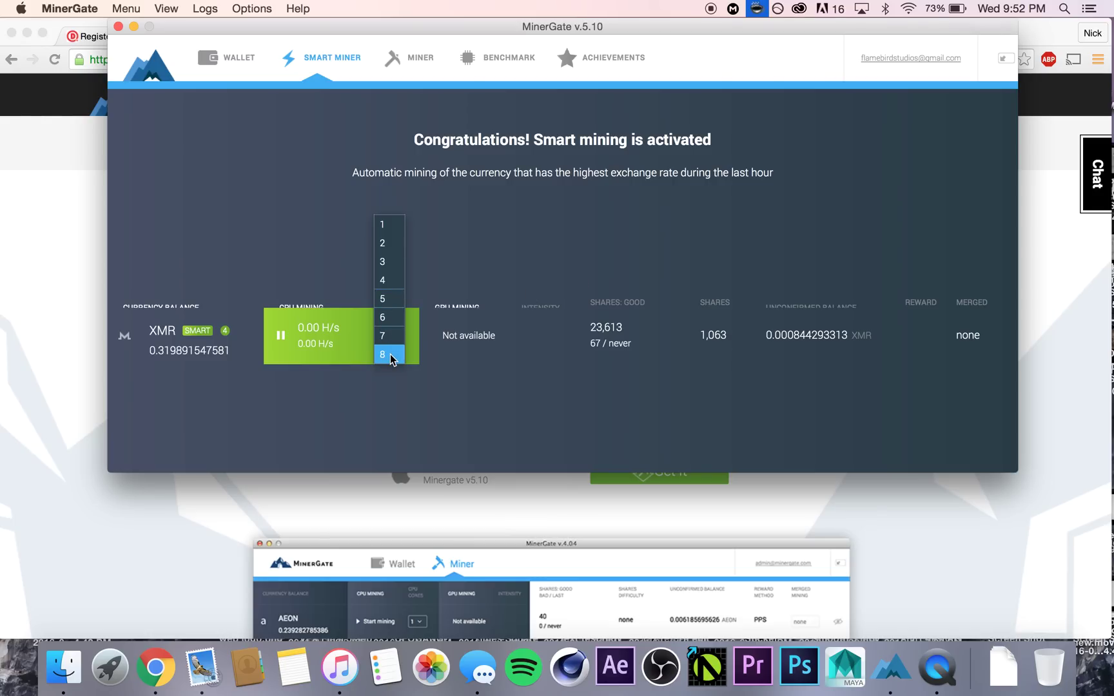
click(386, 336)
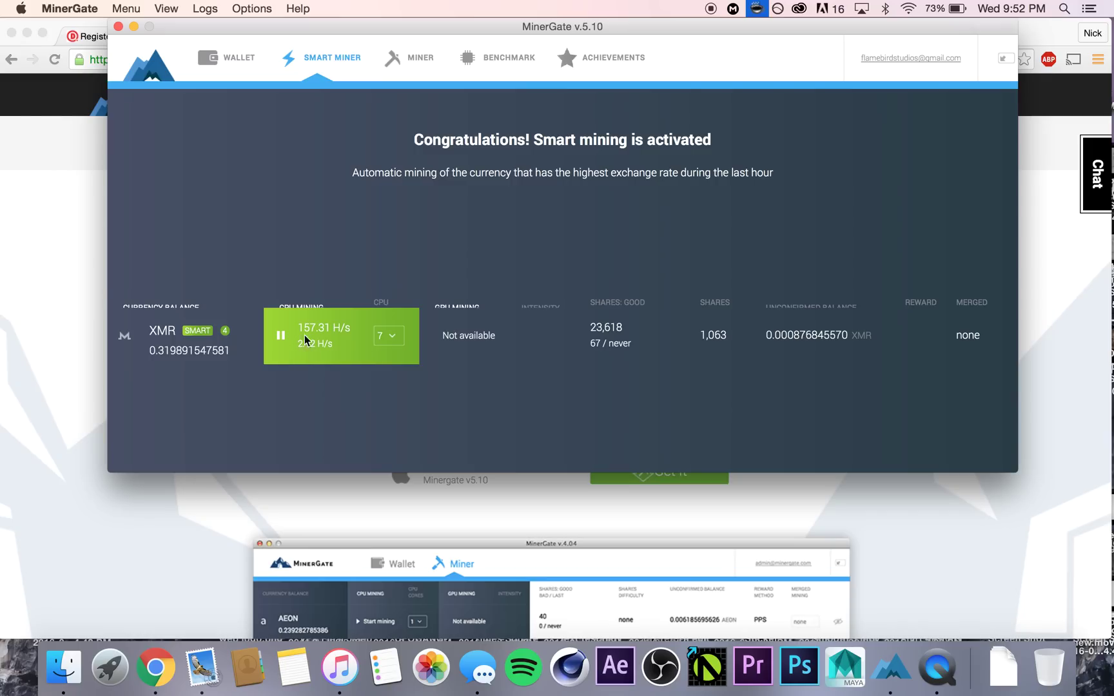
click(394, 336)
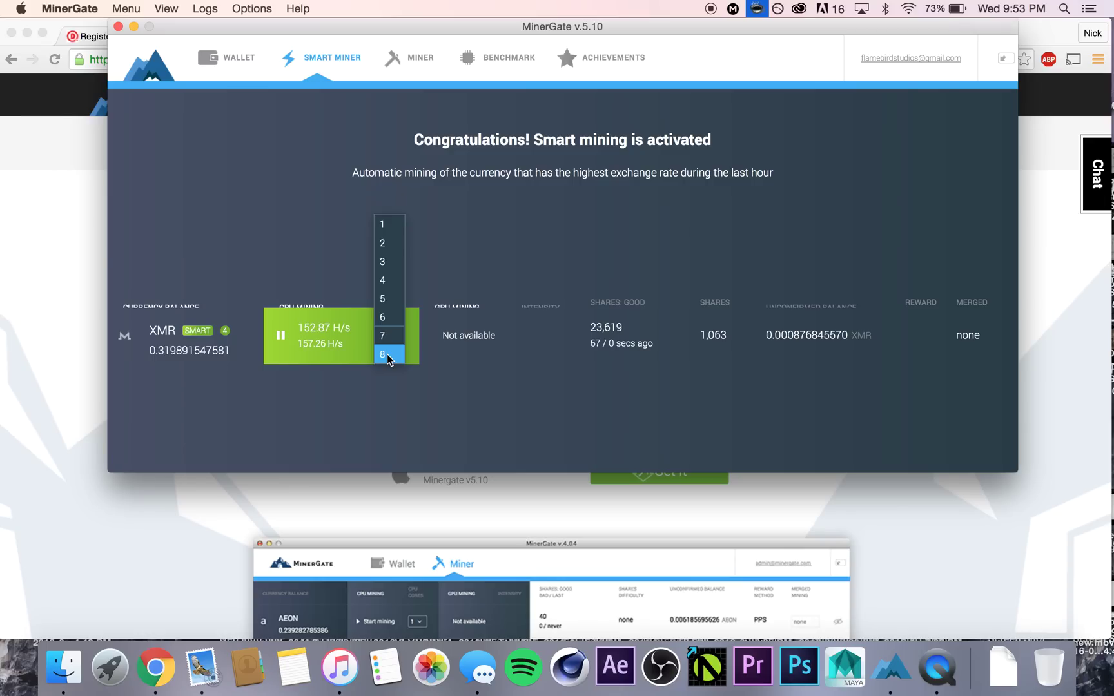
click(388, 358)
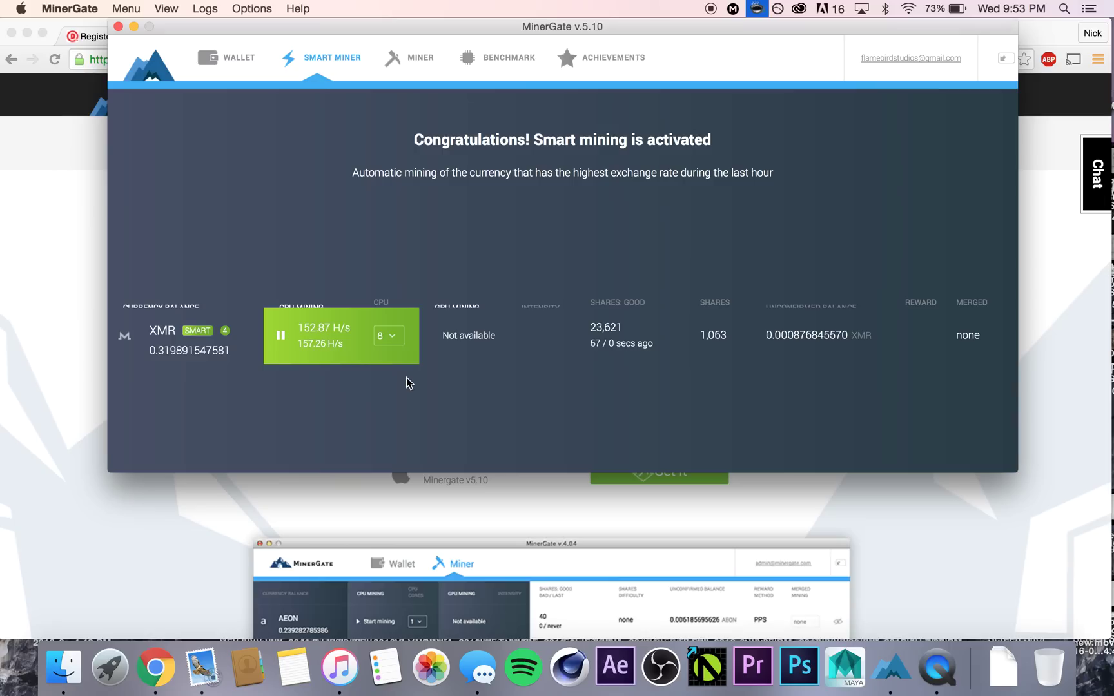
click(382, 338)
click(387, 322)
Open the Miner tab's per-coin table, showing BCN at 930.14012770 and every coin idle.
click(279, 335)
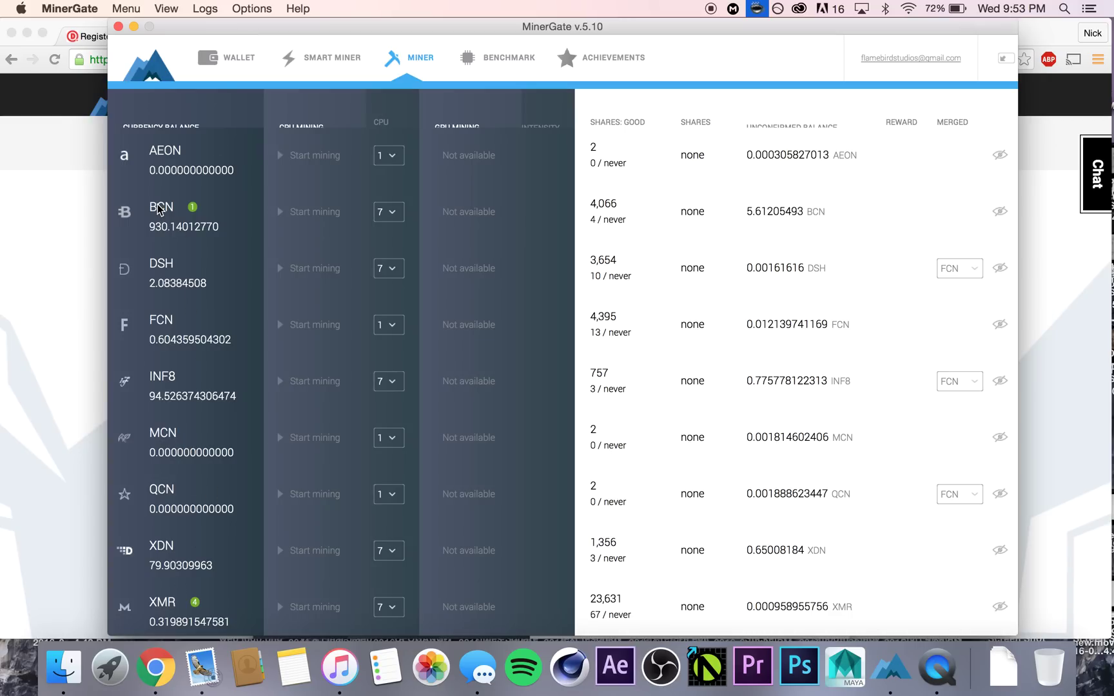
Briefly mine BCN, then set BCN to 4 CPU cores and DSH to 3.
click(284, 214)
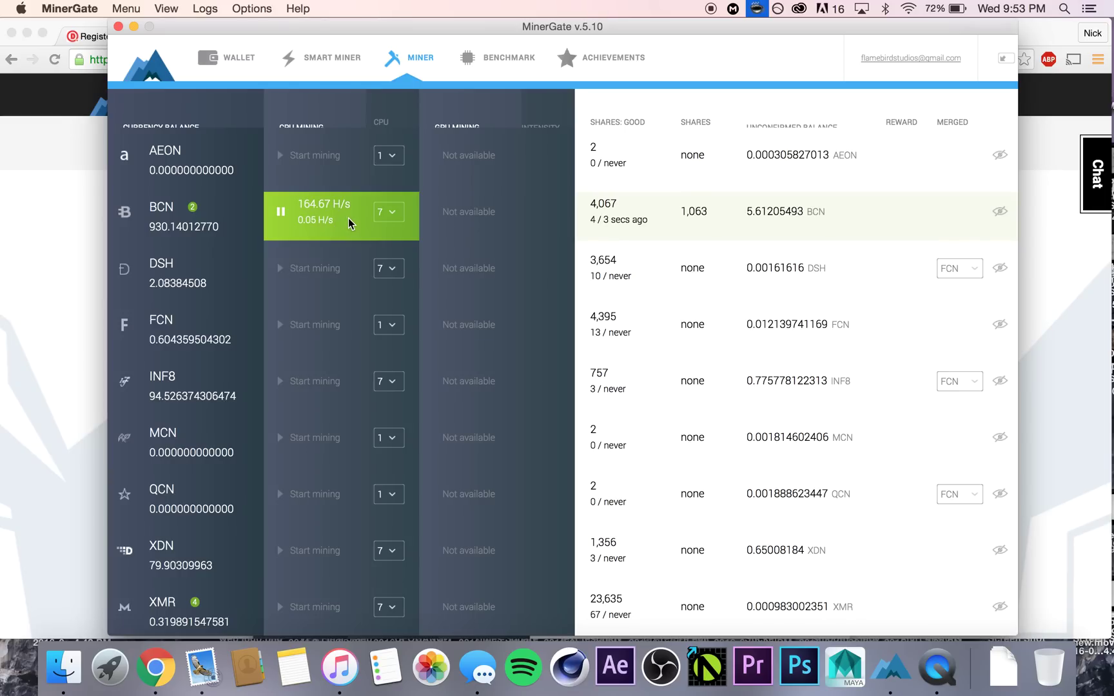
click(279, 211)
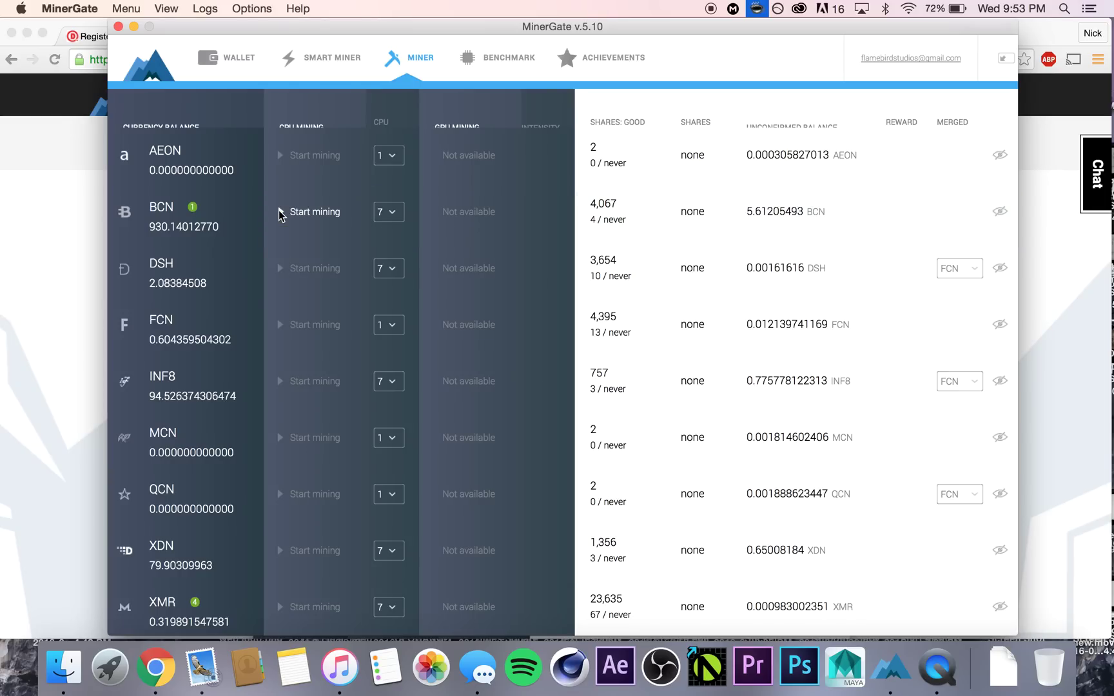
click(391, 215)
click(383, 156)
click(389, 268)
click(384, 193)
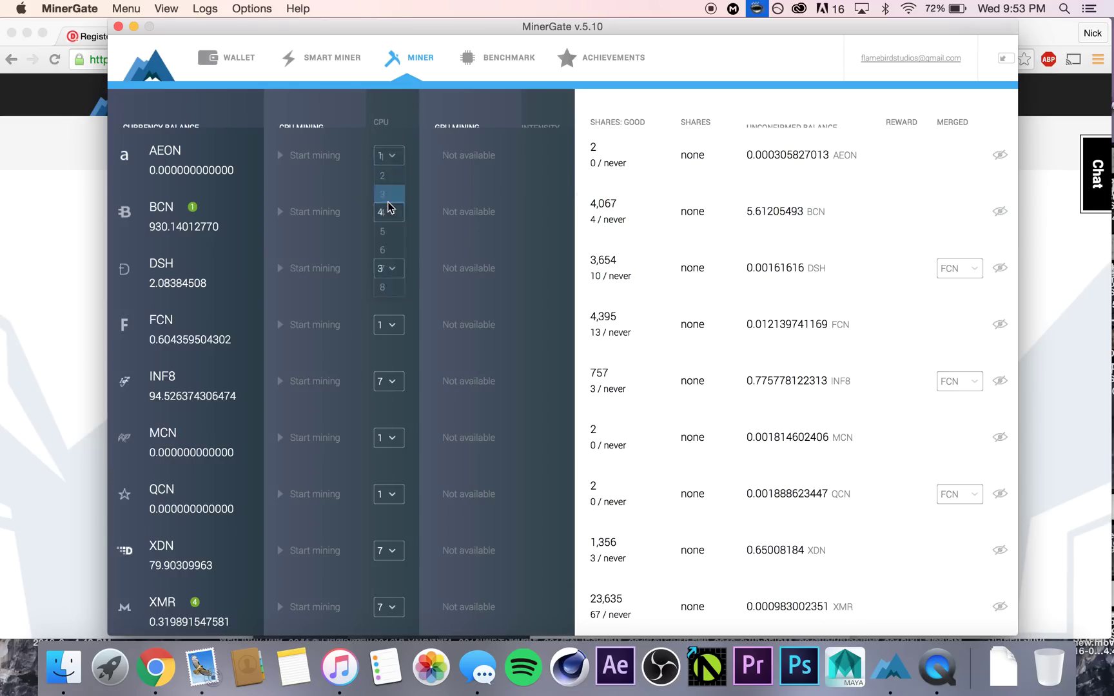
Mine BCN and DSH together briefly, stop both, and keep FCN as DSH's merged coin.
click(289, 212)
click(286, 268)
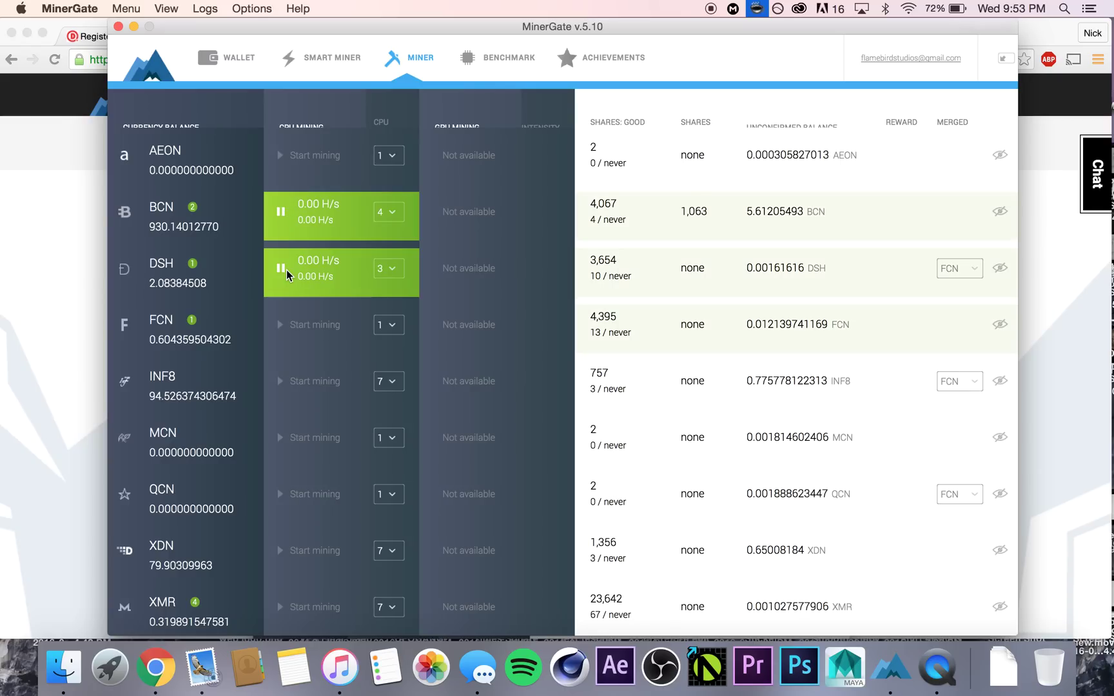
click(282, 269)
click(279, 207)
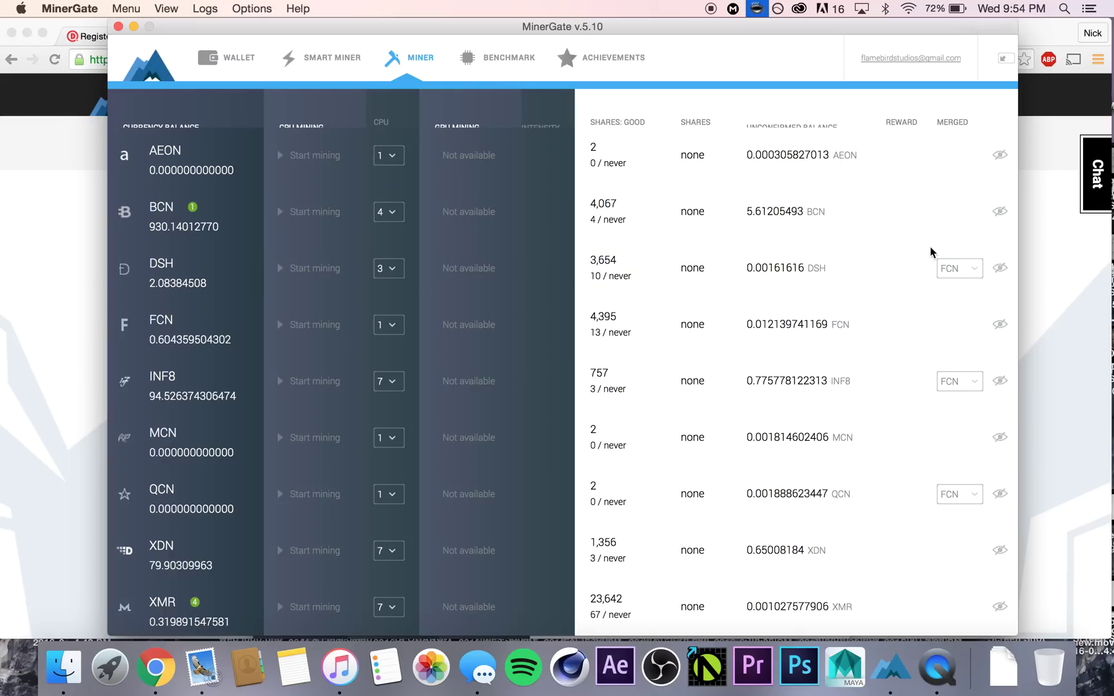
click(959, 268)
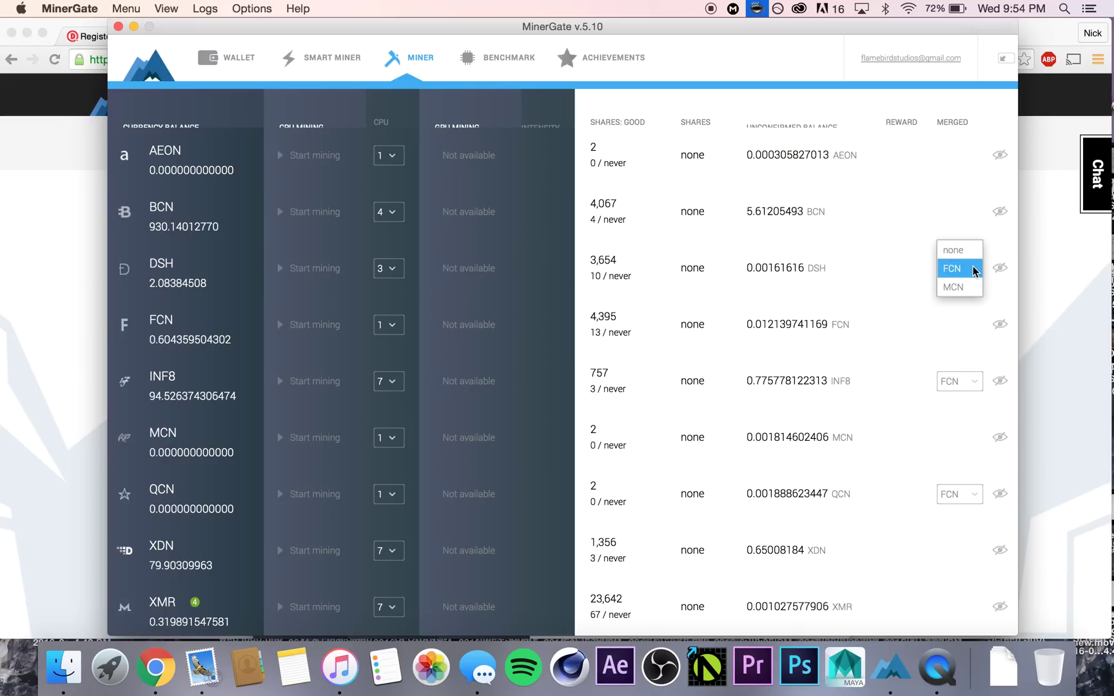
click(961, 270)
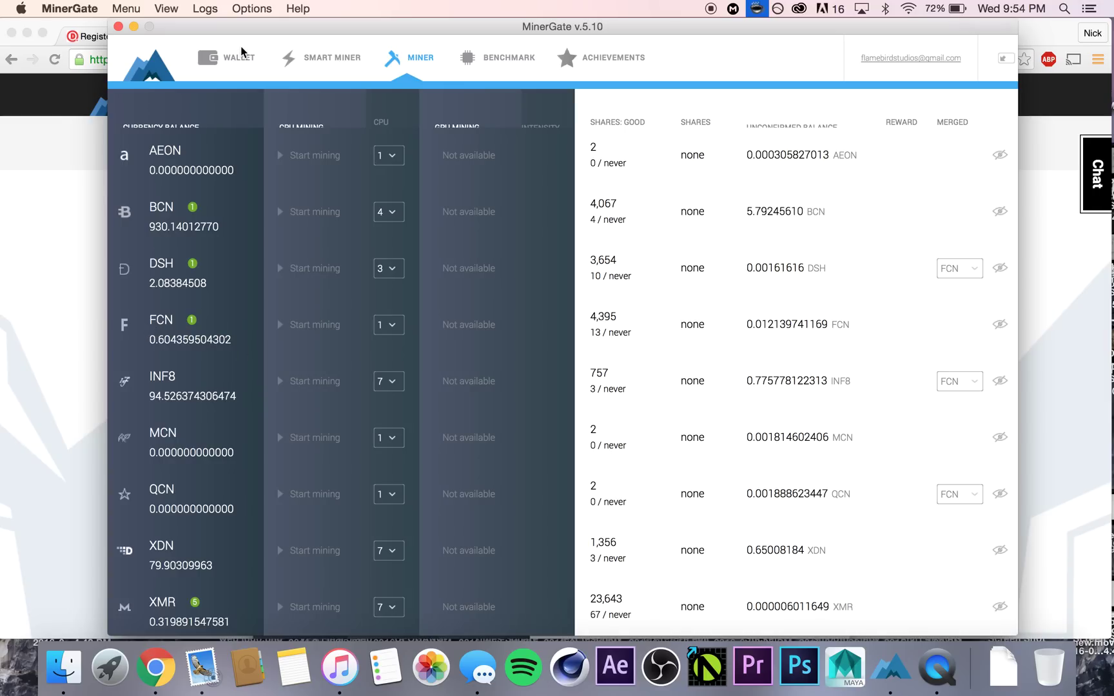
Move the window left, keep DSH merged with FCN, and open the Benchmark page.
mouse_move(220, 29)
mouse_down()
mouse_move(604, 29)
mouse_move(101, 8)
mouse_move(174, 8)
mouse_up()
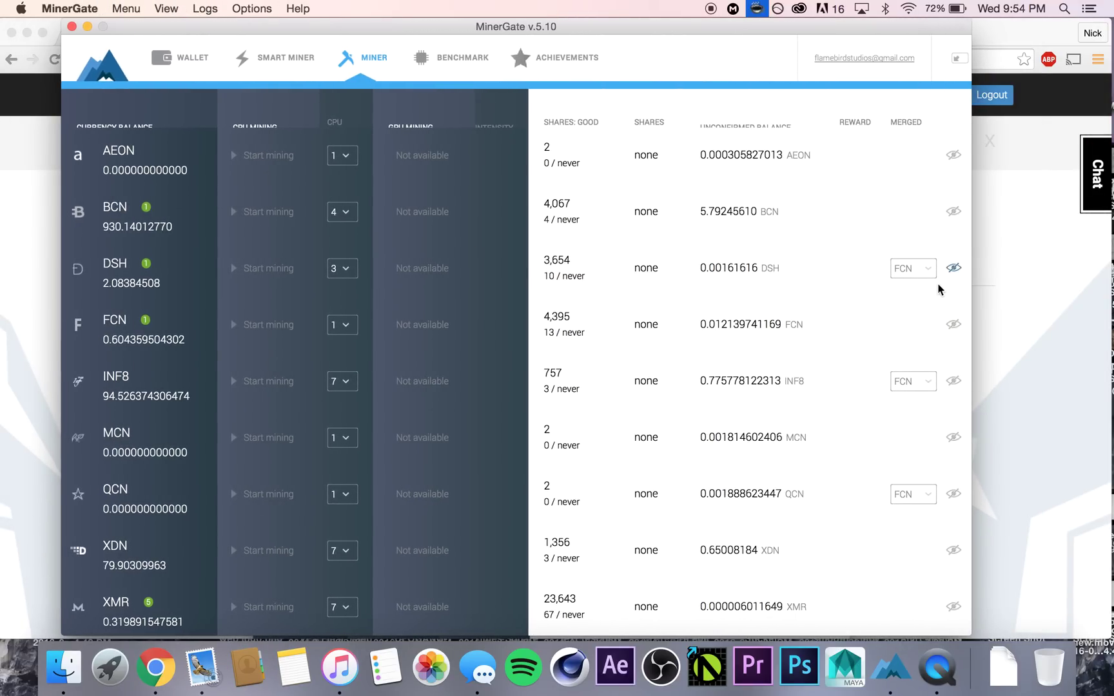
click(922, 273)
click(921, 272)
click(465, 60)
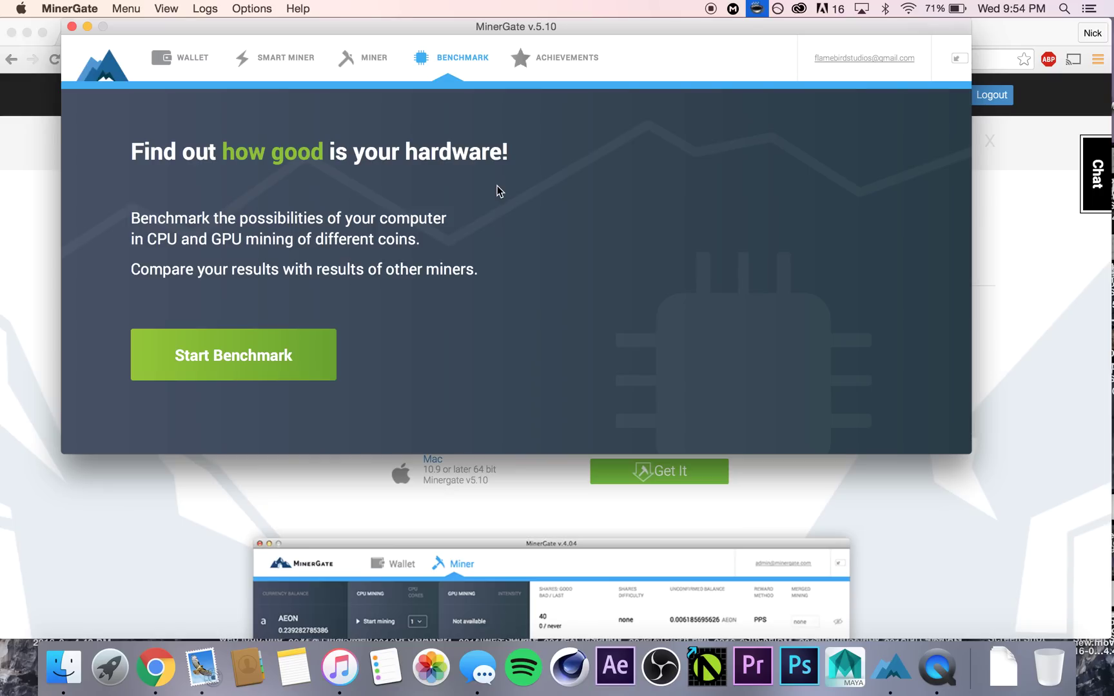
Scroll through the Achievements collection, return to Smart Miner, and bring Chrome's downloads page forward.
click(540, 72)
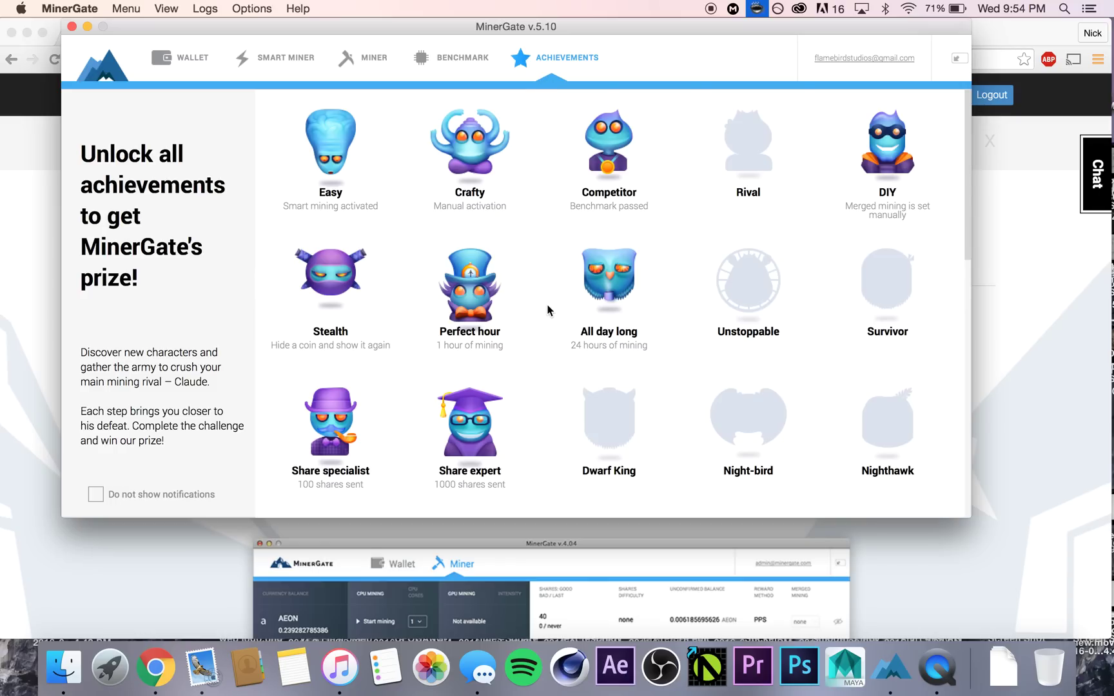
scroll(548, 310, down, 10)
scroll(548, 310, up, 10)
scroll(548, 310, down, 5)
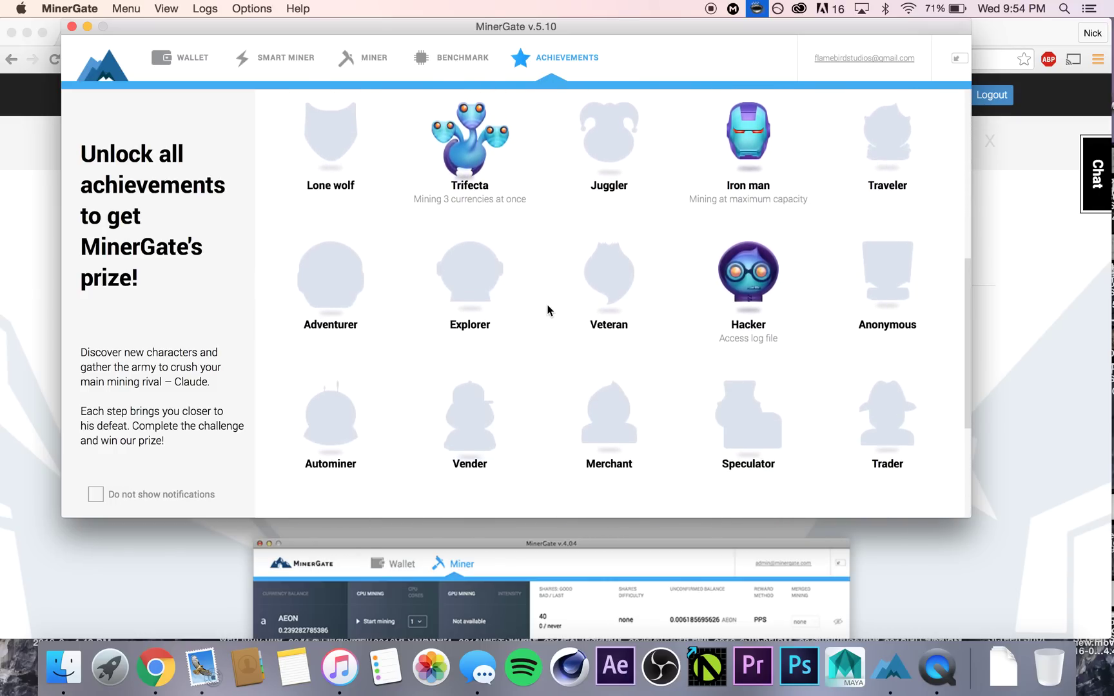
scroll(548, 310, up, 6)
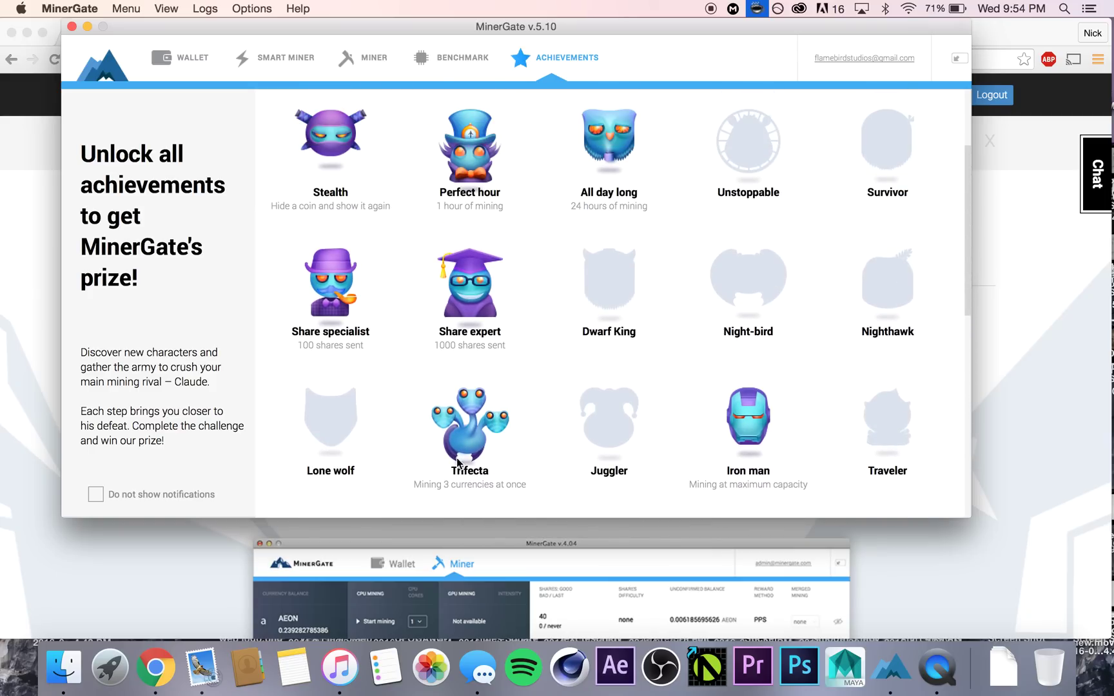
scroll(635, 462, down, 5)
scroll(637, 462, up, 8)
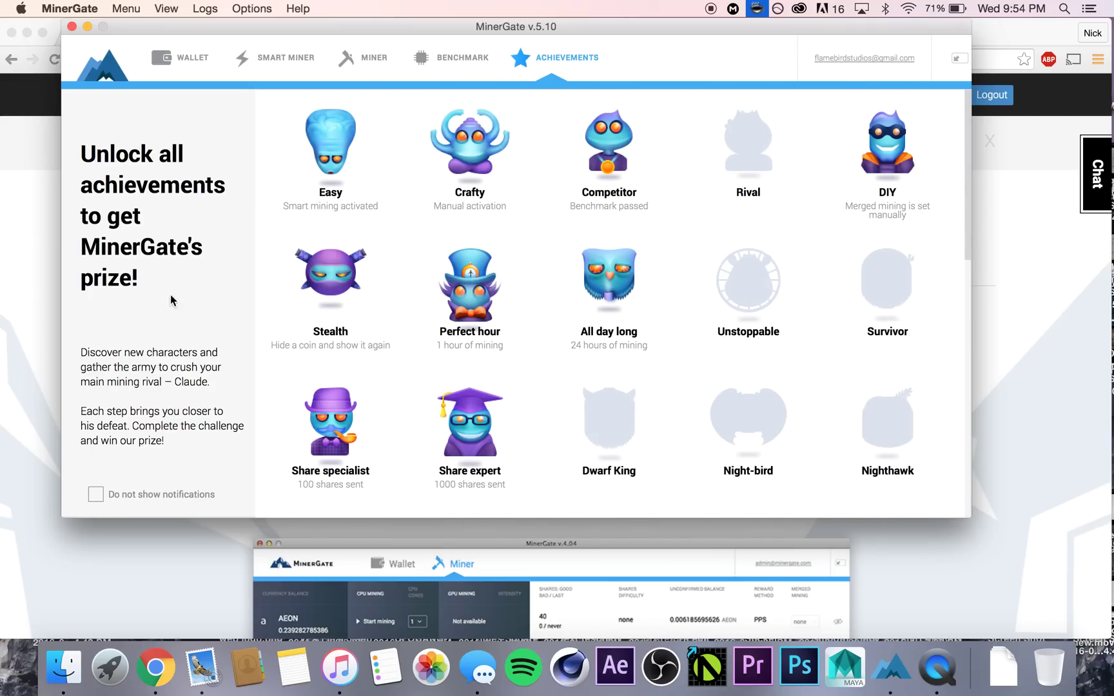
scroll(593, 310, down, 5)
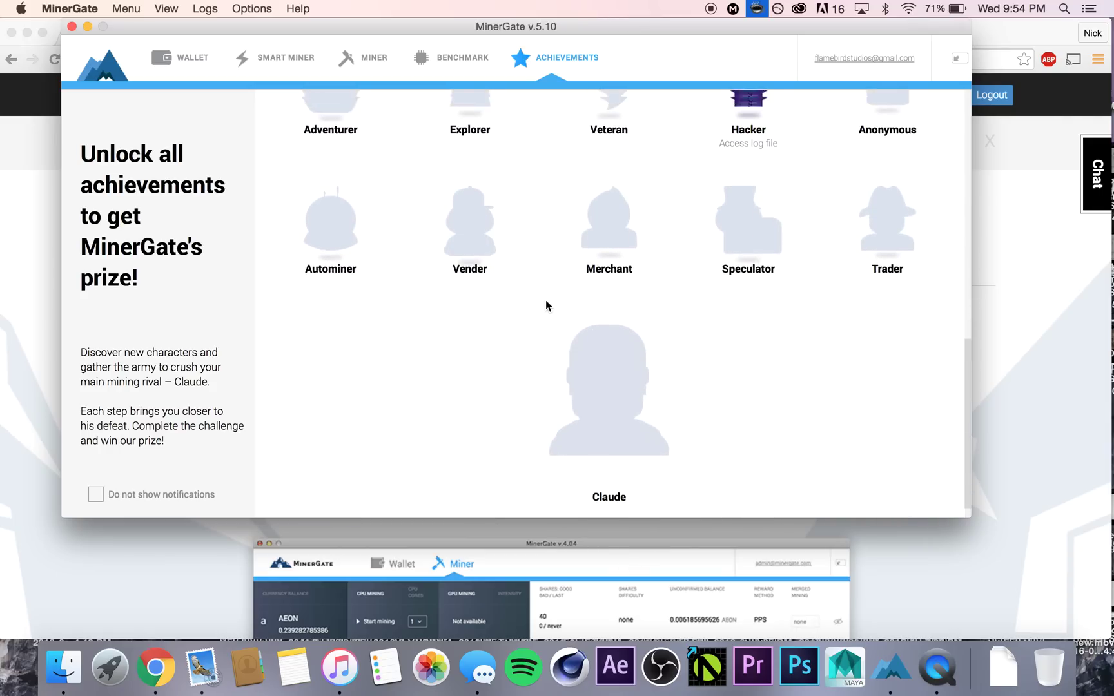
scroll(546, 301, up, 4)
scroll(546, 301, down, 4)
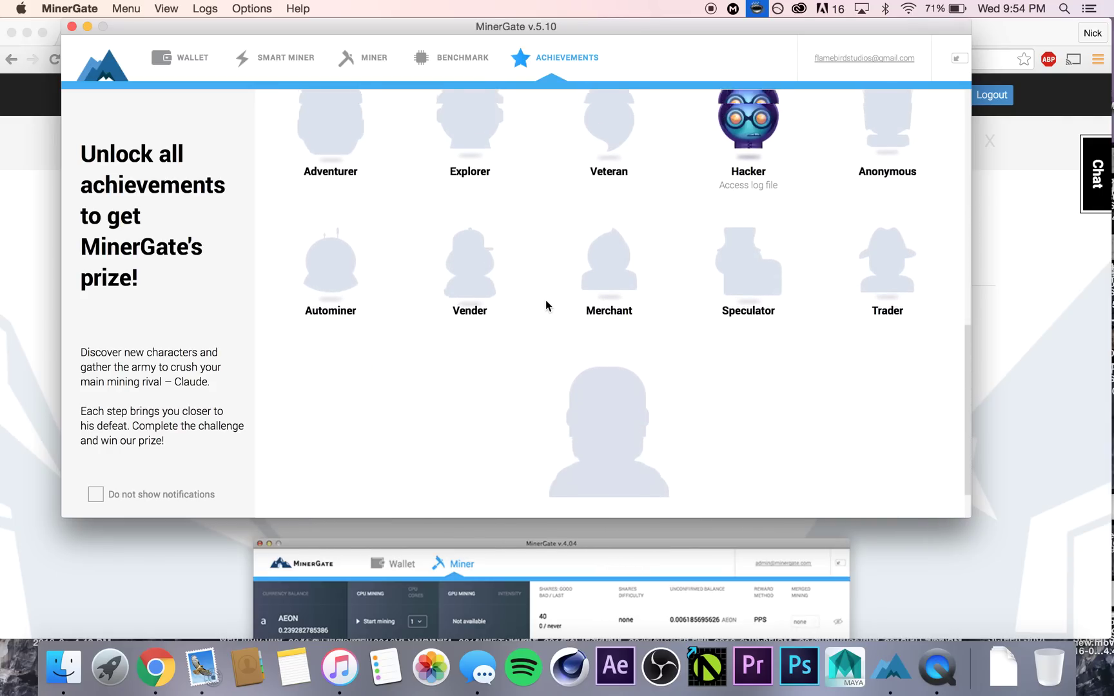
scroll(545, 301, down, 1)
scroll(591, 305, up, 5)
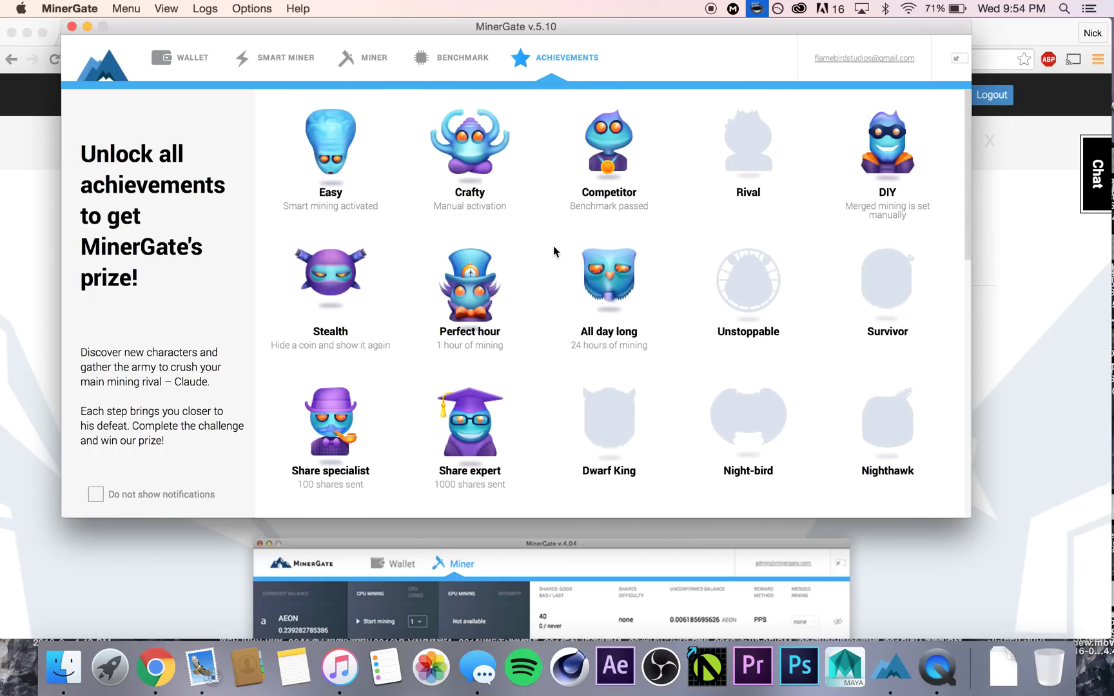
scroll(552, 250, down, 3)
scroll(541, 225, up, 3)
click(278, 57)
click(110, 358)
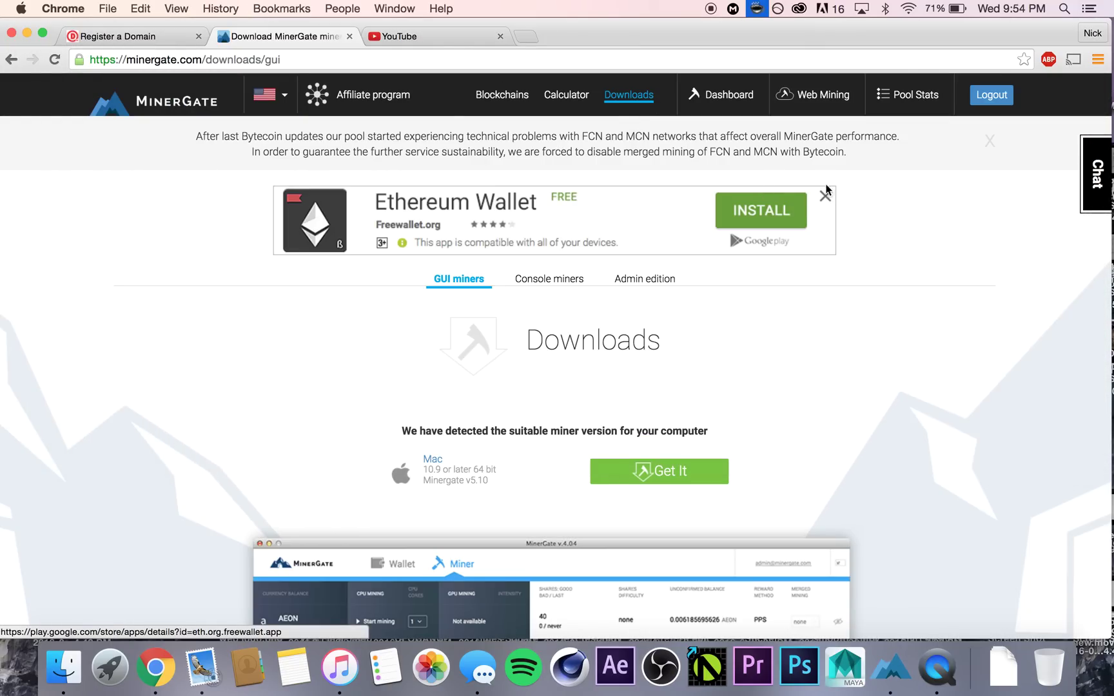
Mine DigitalNote in the browser's Web Mining page until 3 shares are sent, then stop.
click(837, 96)
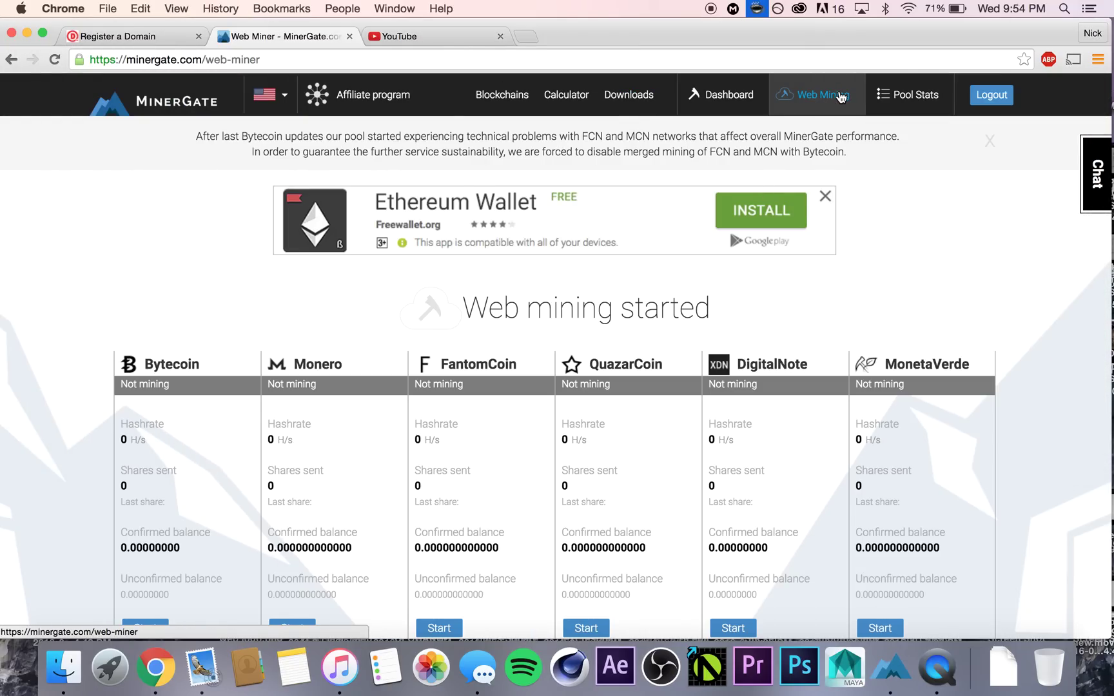
scroll(381, 293, down, 3)
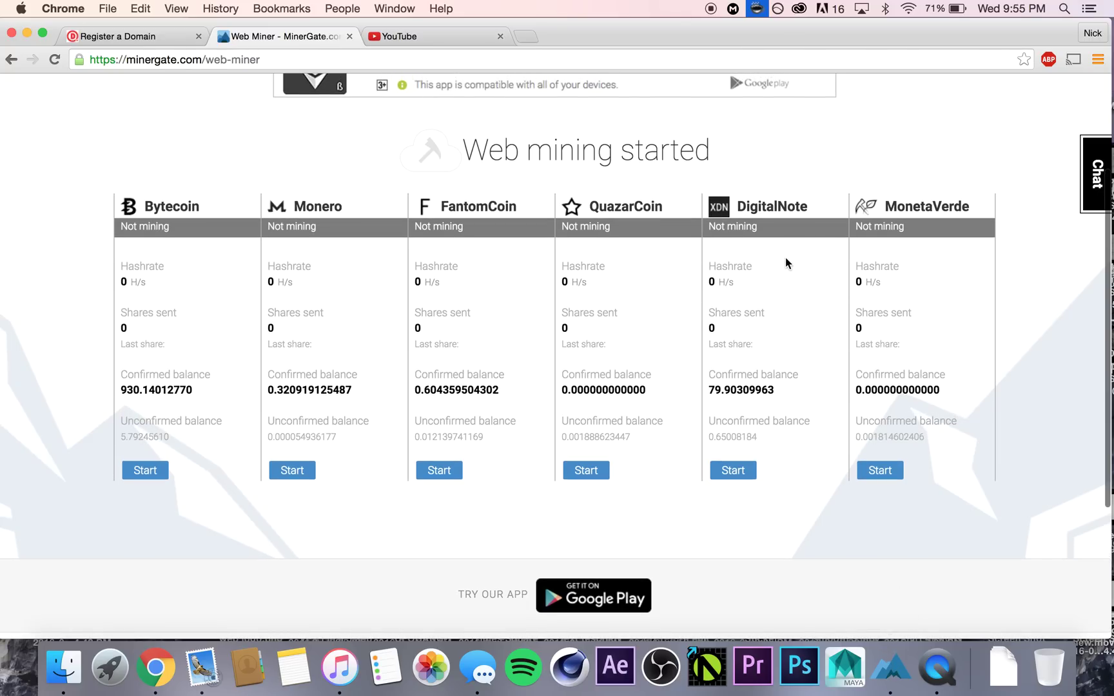
click(732, 471)
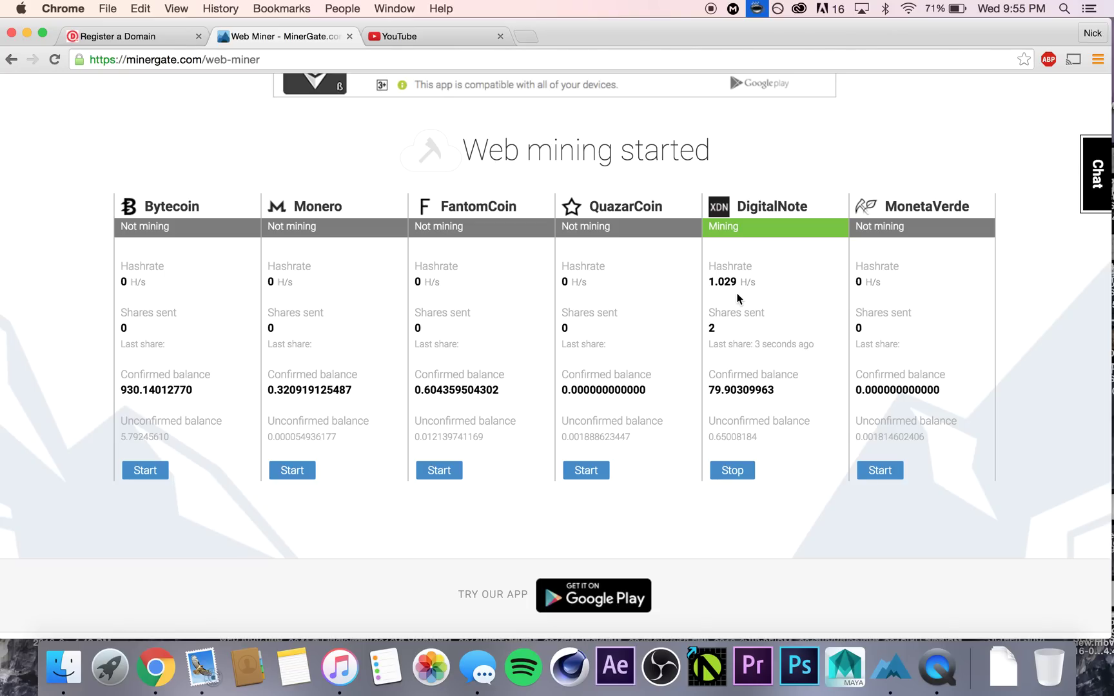
click(705, 284)
click(732, 472)
scroll(742, 532, down, 4)
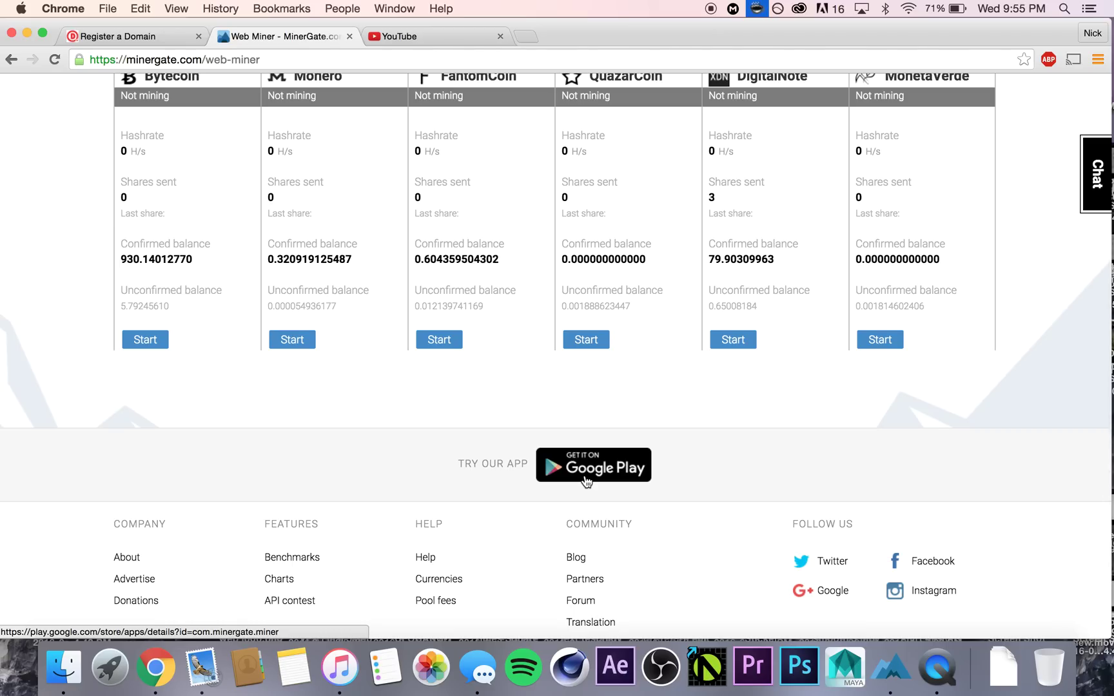
scroll(695, 410, up, 3)
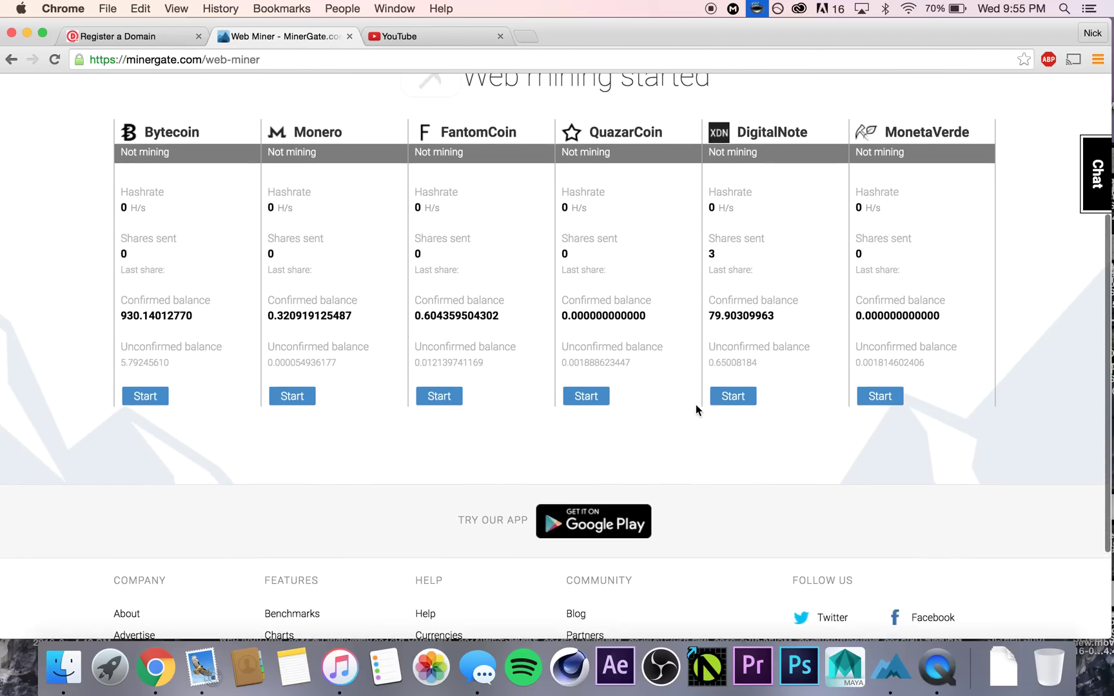
scroll(695, 404, up, 3)
scroll(784, 318, down, 2)
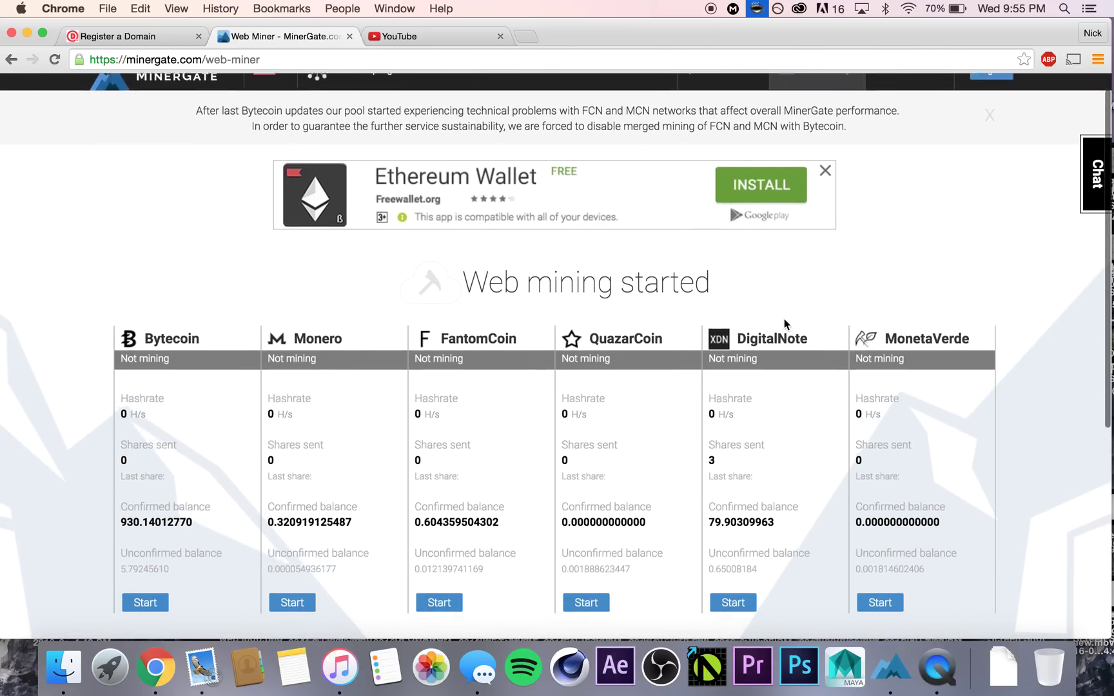
scroll(1014, 284, down, 1)
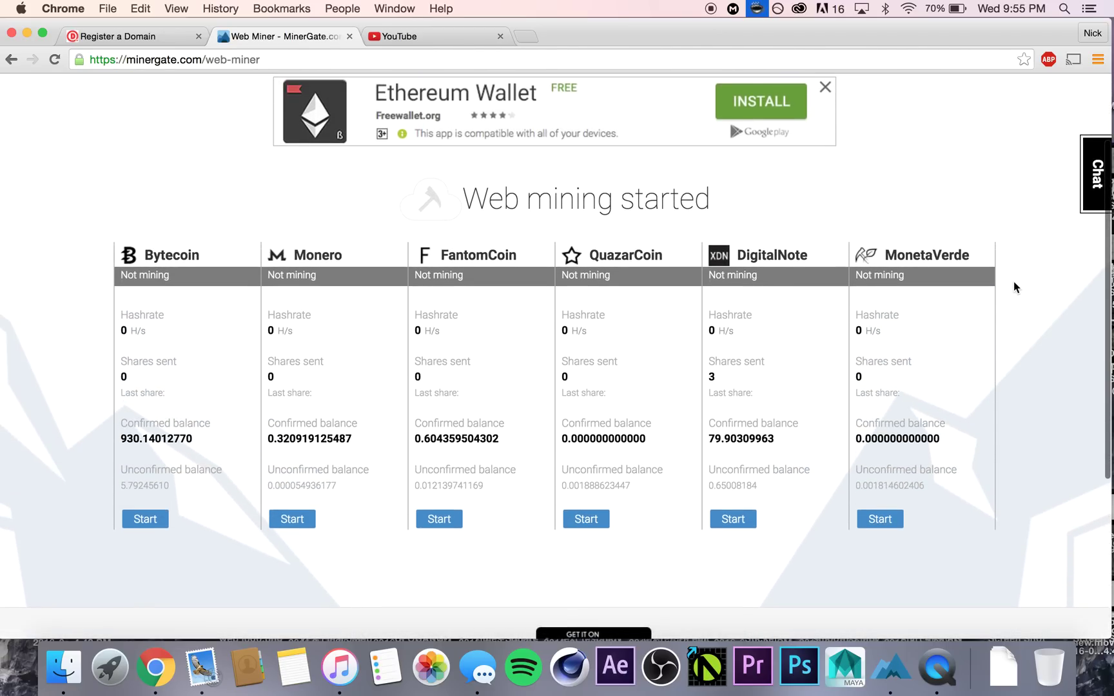
scroll(1012, 287, down, 3)
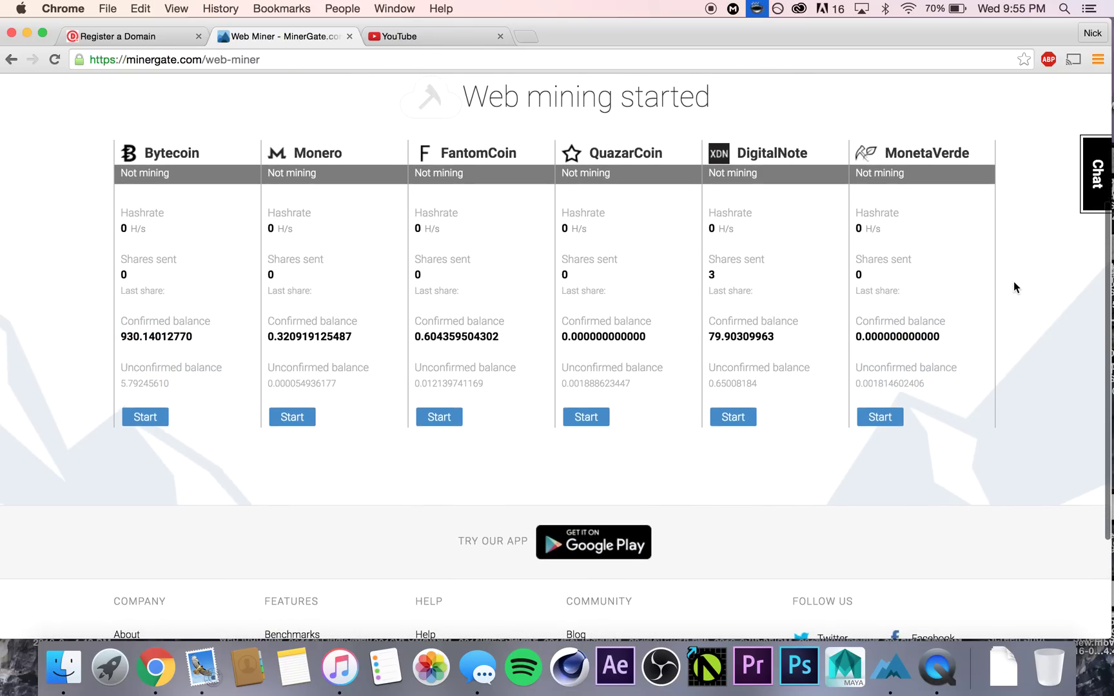
scroll(1012, 287, up, 2)
scroll(1014, 287, up, 2)
scroll(1014, 287, down, 4)
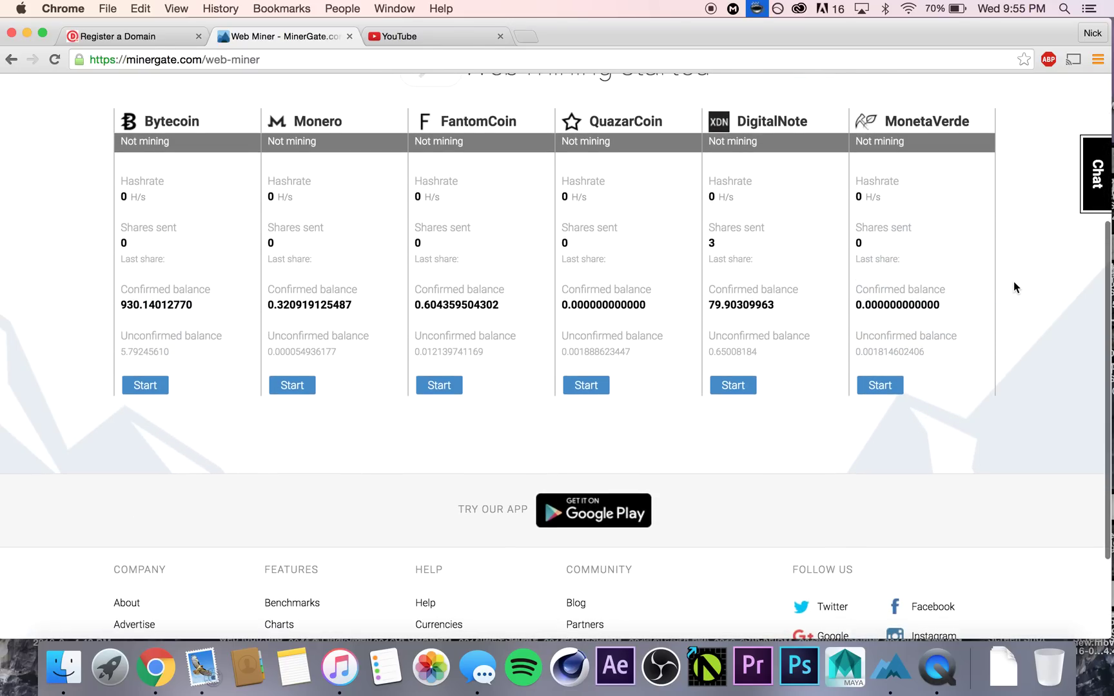
scroll(1014, 287, up, 5)
scroll(1013, 281, up, 1)
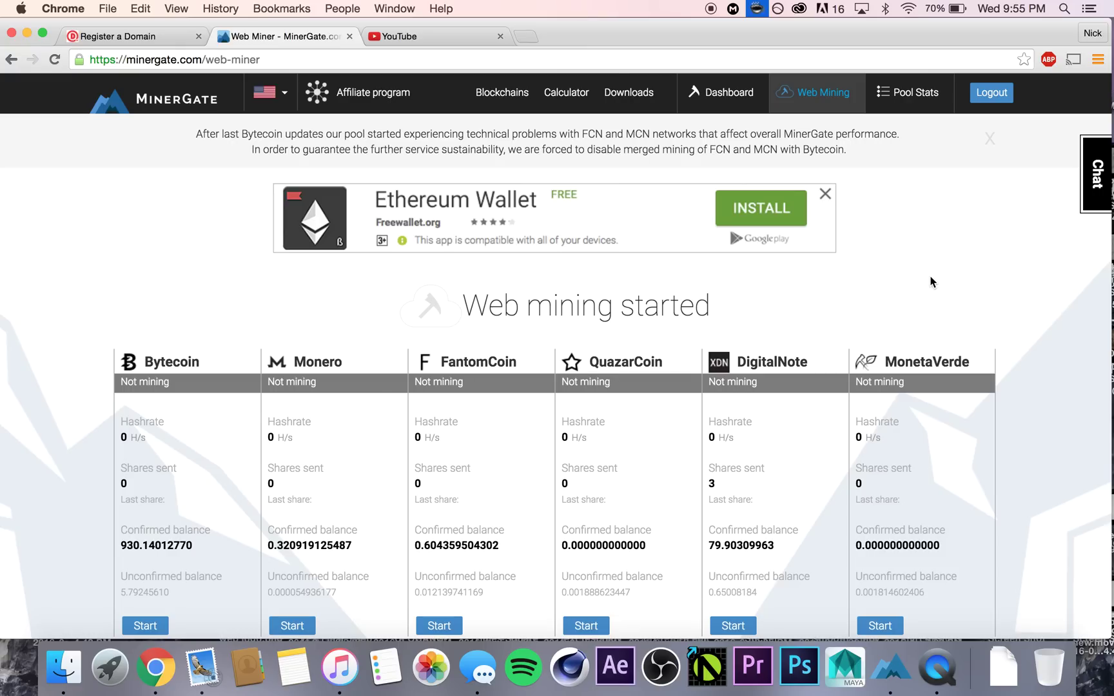
scroll(1026, 348, down, 3)
scroll(1029, 350, up, 3)
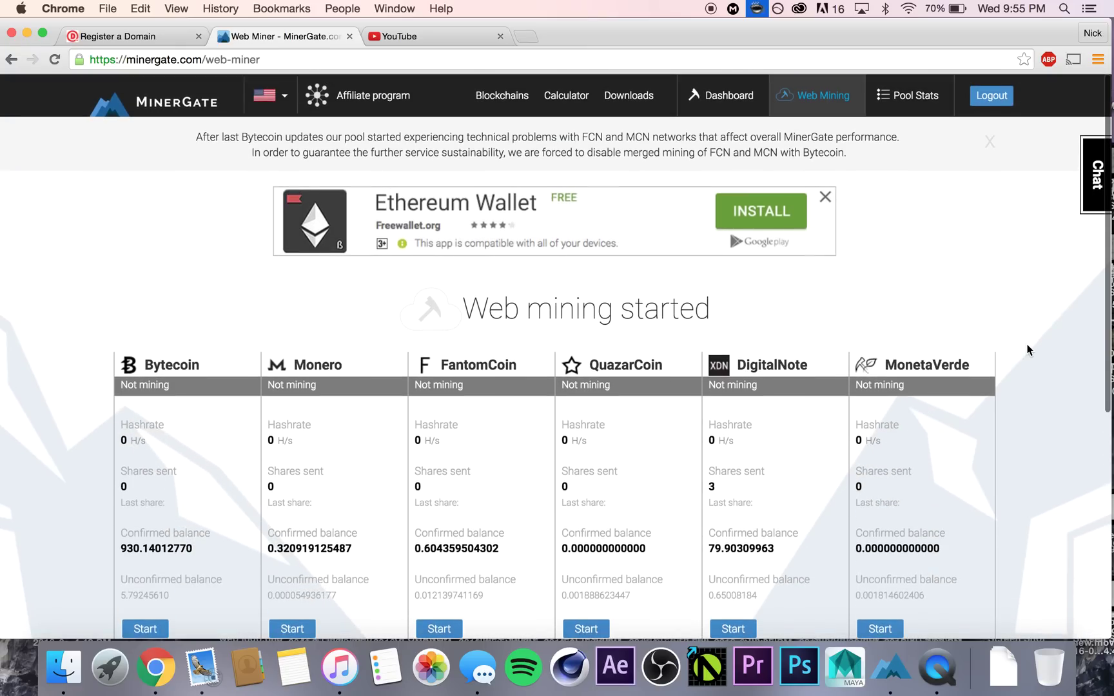
scroll(1026, 349, down, 5)
scroll(1027, 350, up, 5)
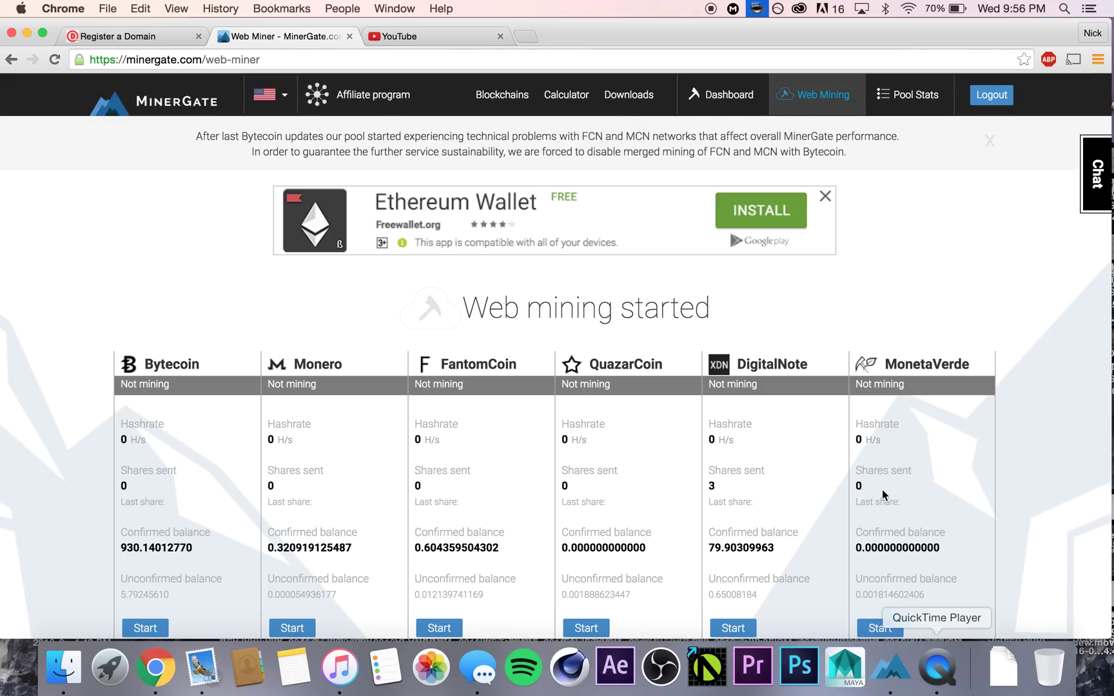
click(27, 36)
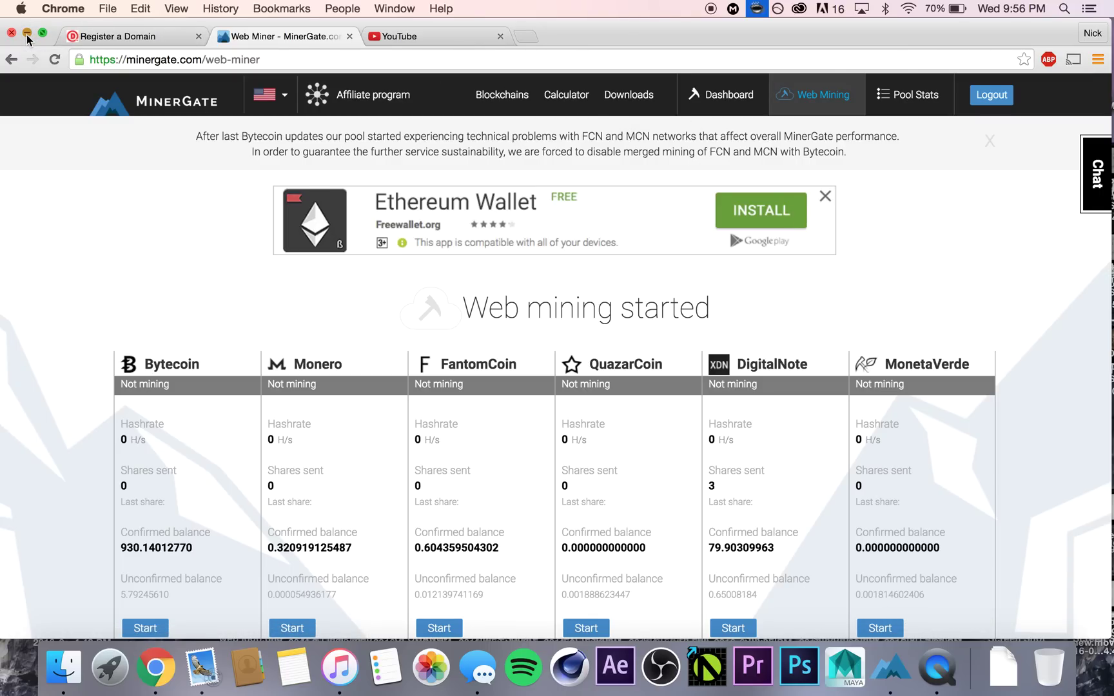
Minimize the MinerGate and music player windows and open a new Finder window.
click(210, 27)
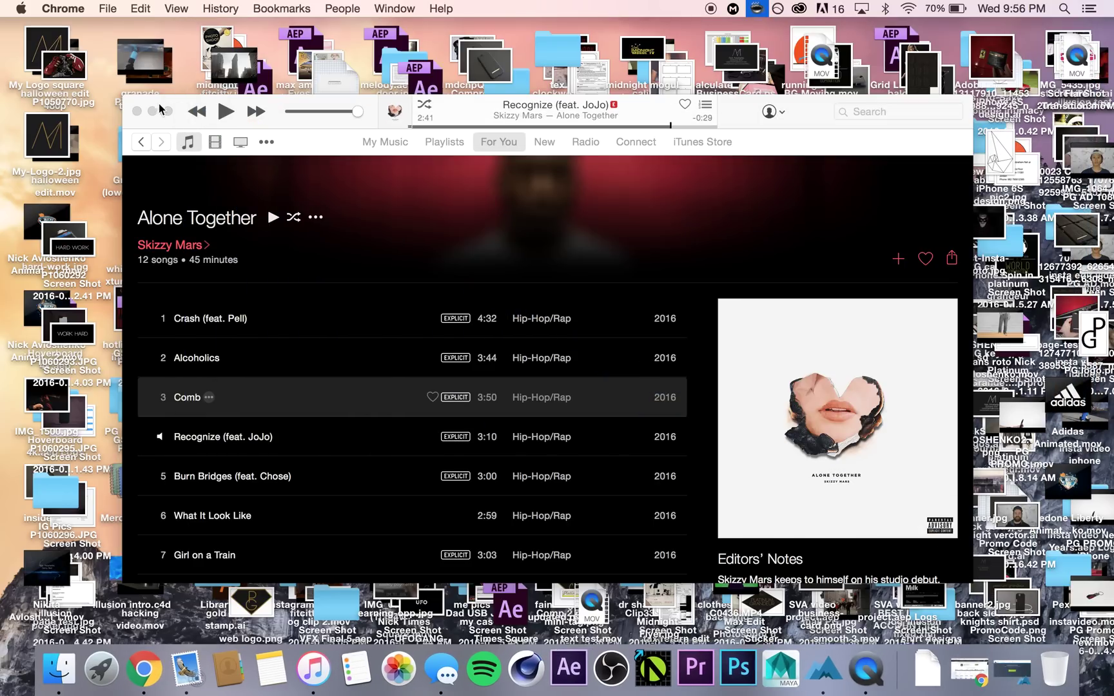
click(154, 113)
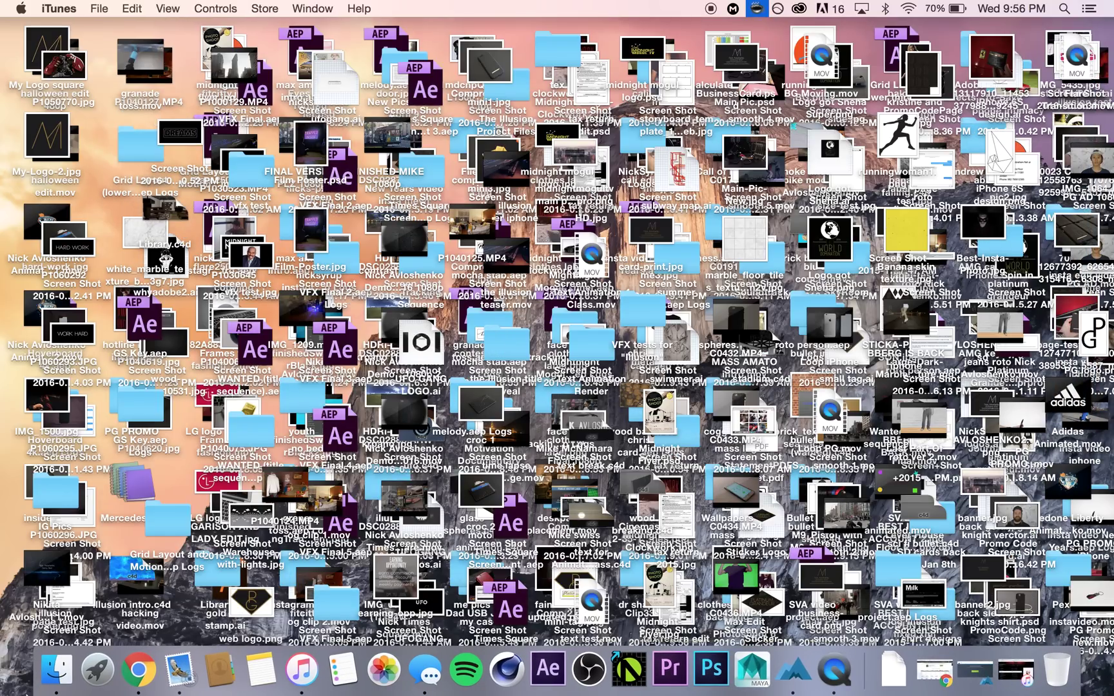
click(43, 687)
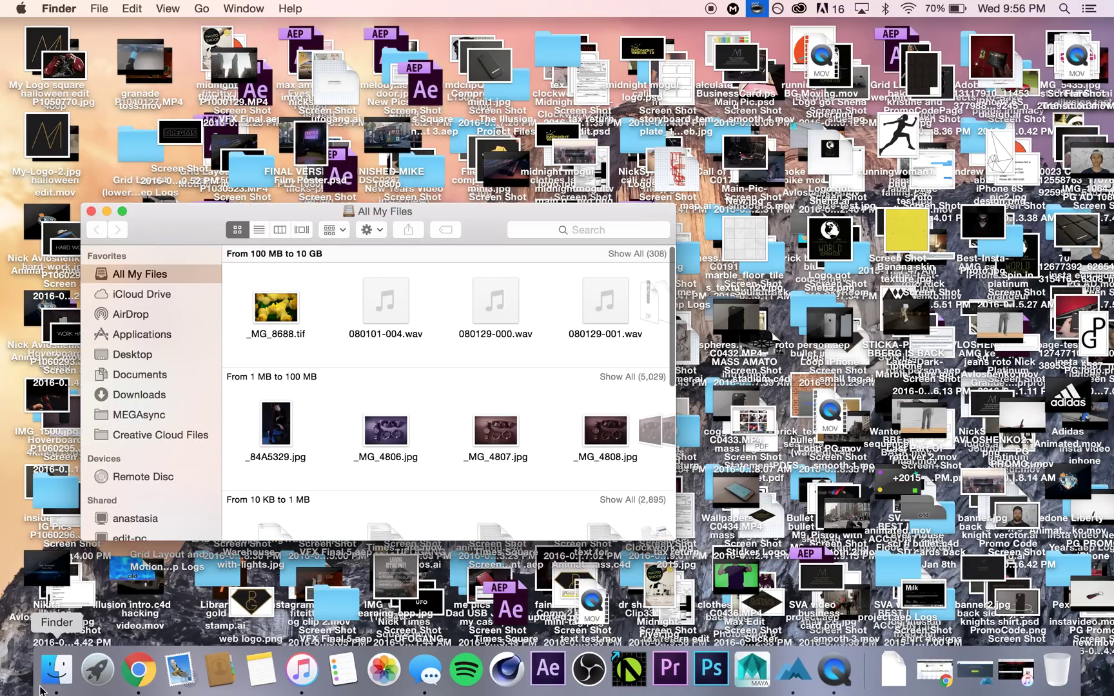
mouse_move(493, 230)
mouse_down()
mouse_move(490, 162)
mouse_move(503, 185)
mouse_up()
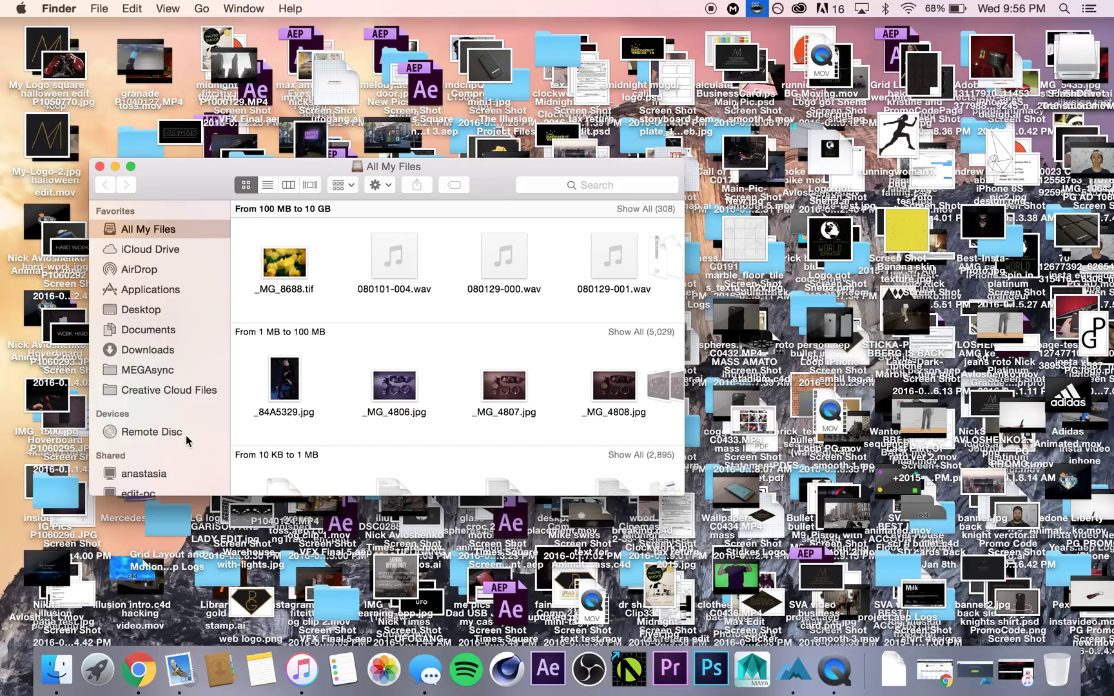
Open the Claymore CryptoNote GPU Miner v9.3 Beta - POOL folder on FlashDrive, enlarged to show every file.
click(154, 452)
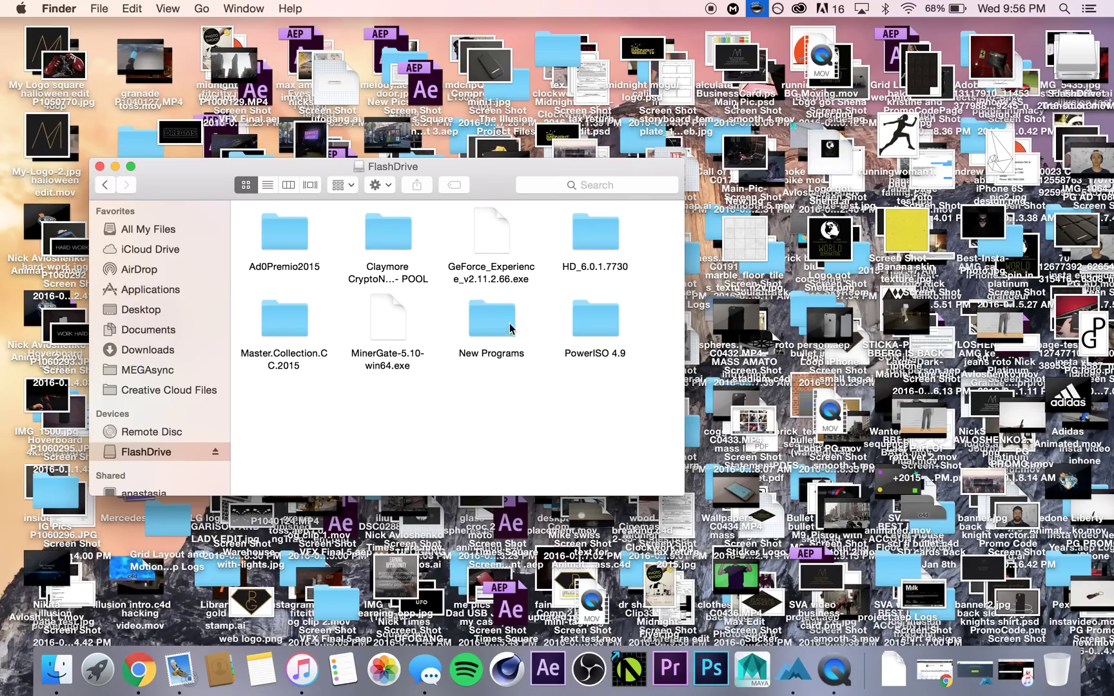
double_click(380, 242)
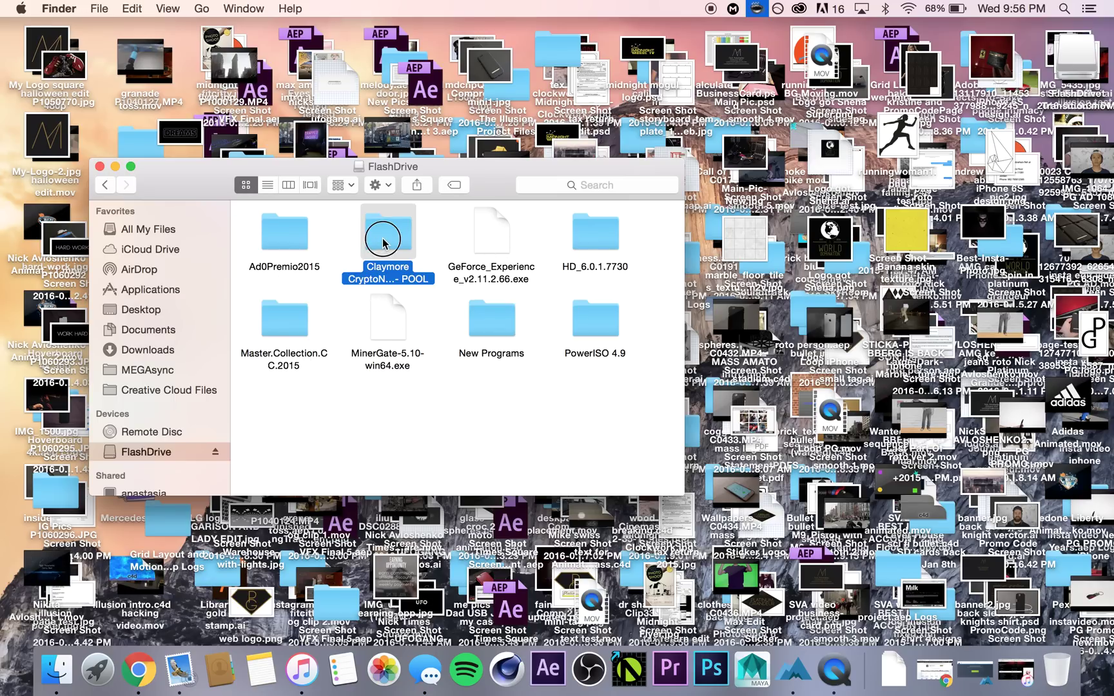
mouse_move(174, 185)
mouse_down()
mouse_move(211, 29)
mouse_move(182, 105)
mouse_up()
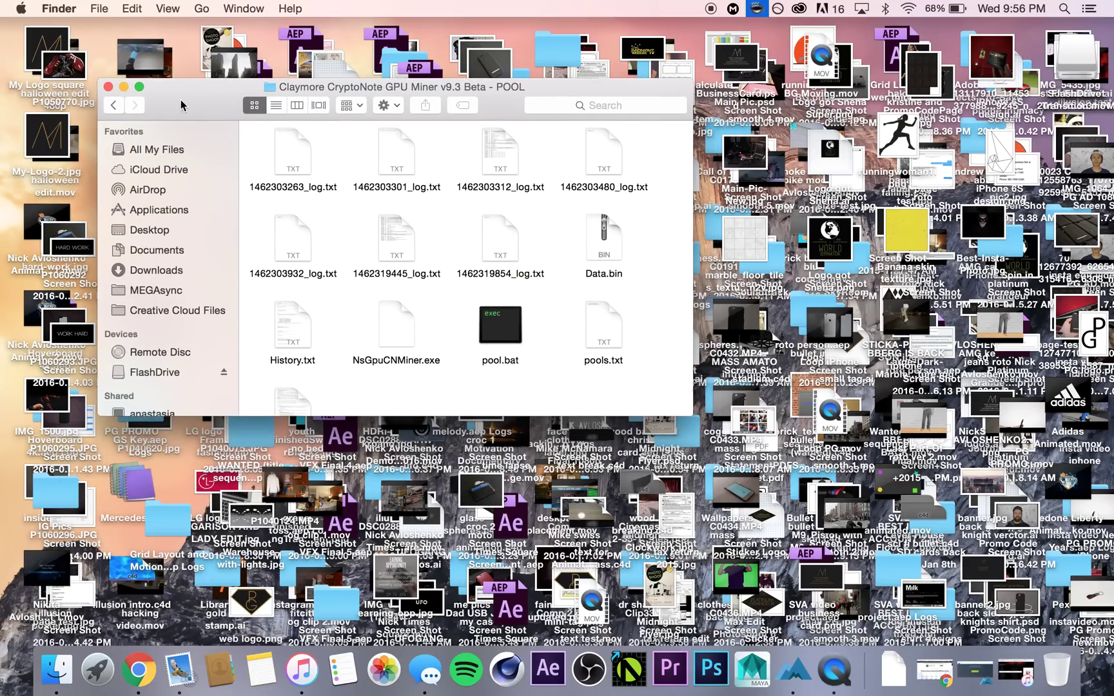
mouse_move(692, 416)
mouse_down()
mouse_move(724, 563)
mouse_move(711, 596)
mouse_up()
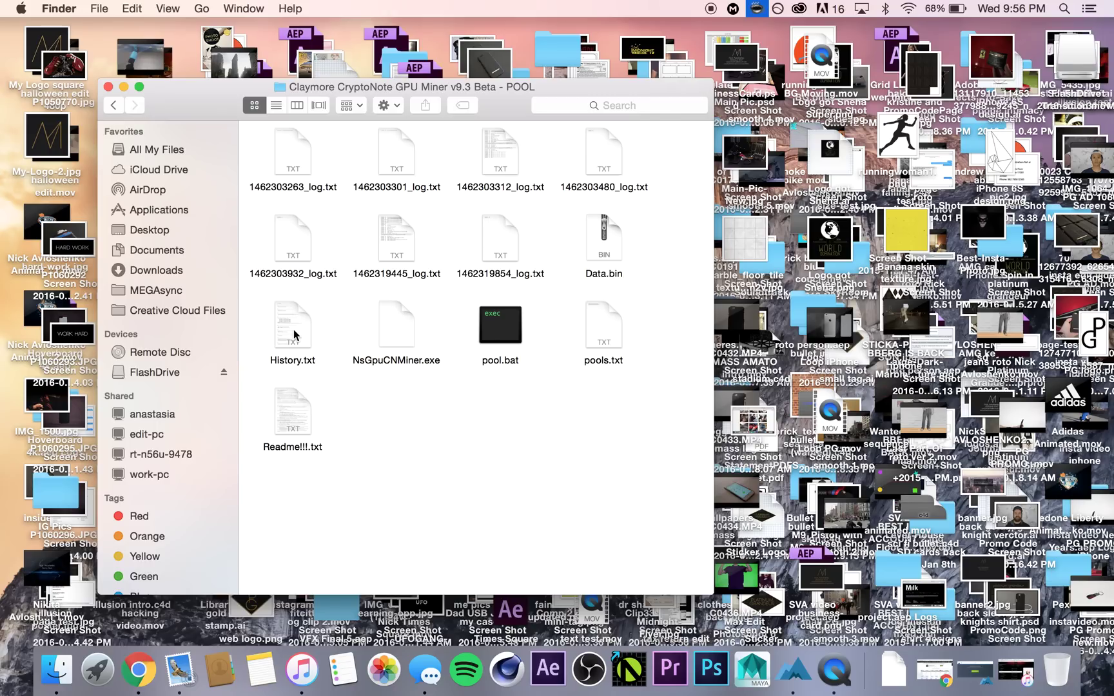
Glance at pools.txt, then run pool.bat with Terminal.
double_click(604, 328)
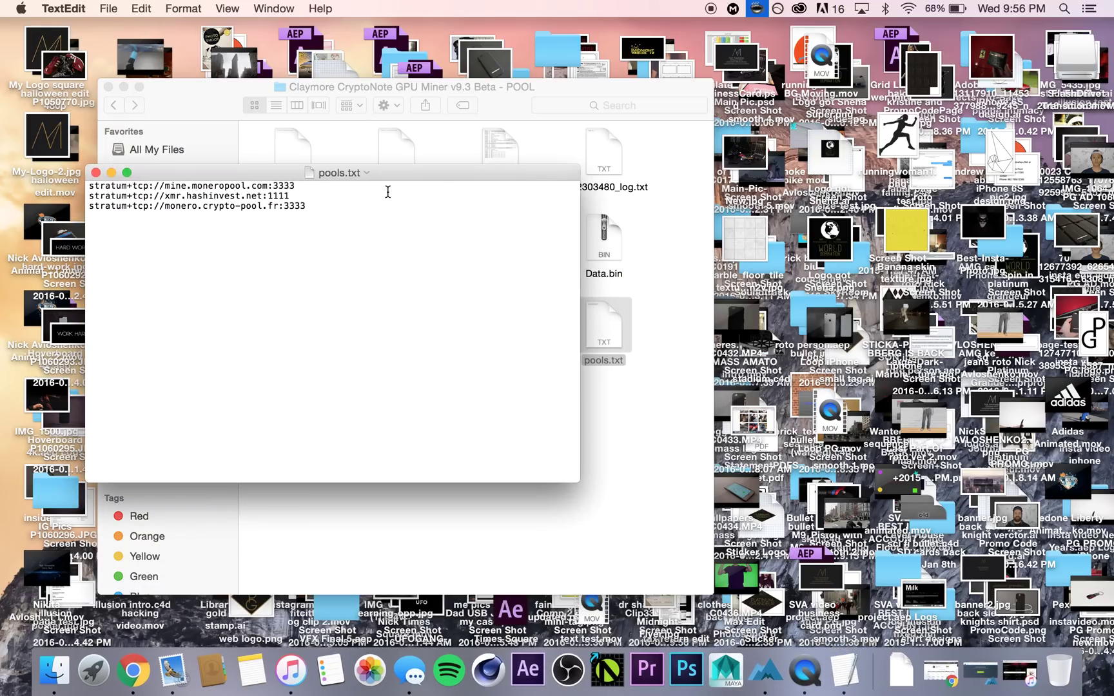
click(96, 173)
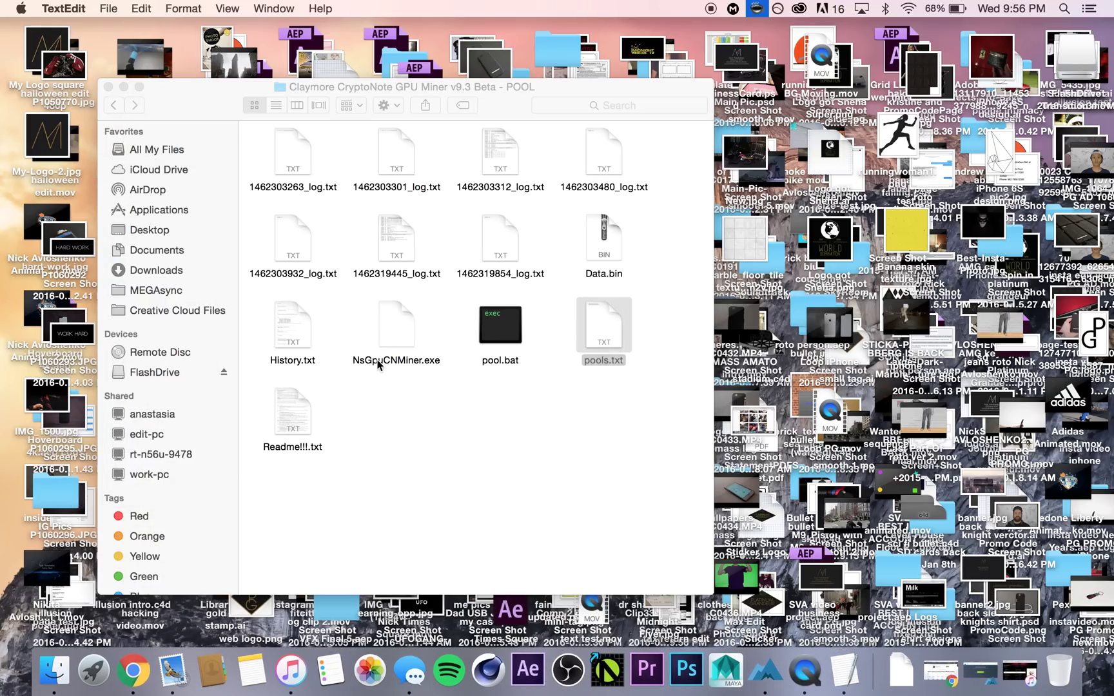
click(513, 334)
right_click(512, 333)
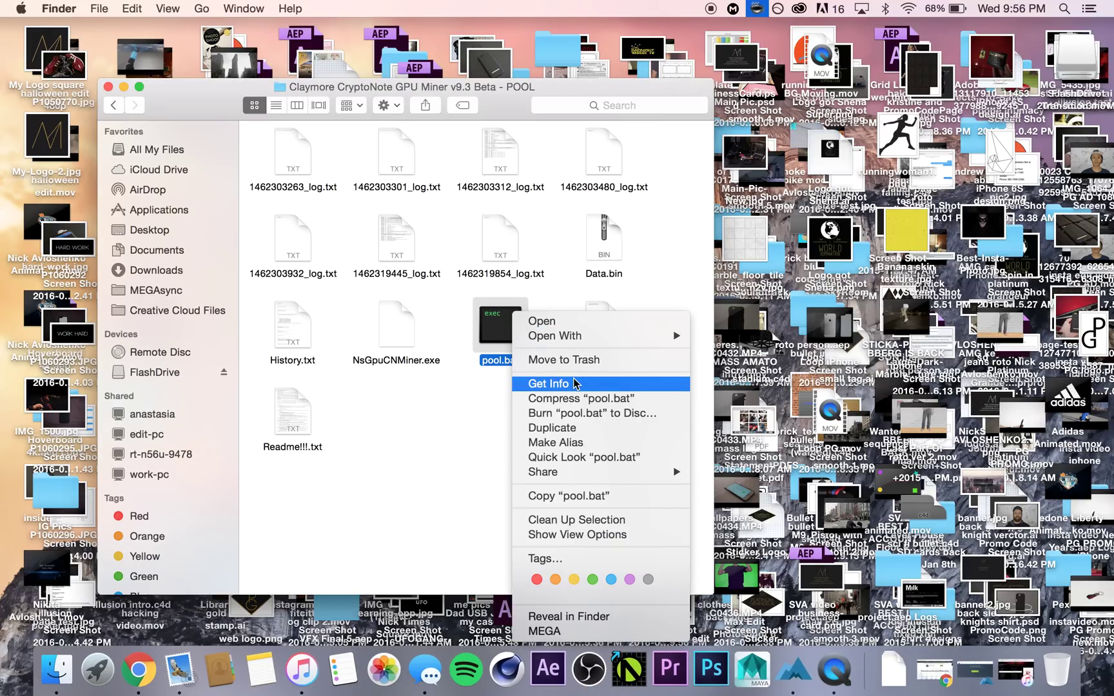
mouse_move(586, 338)
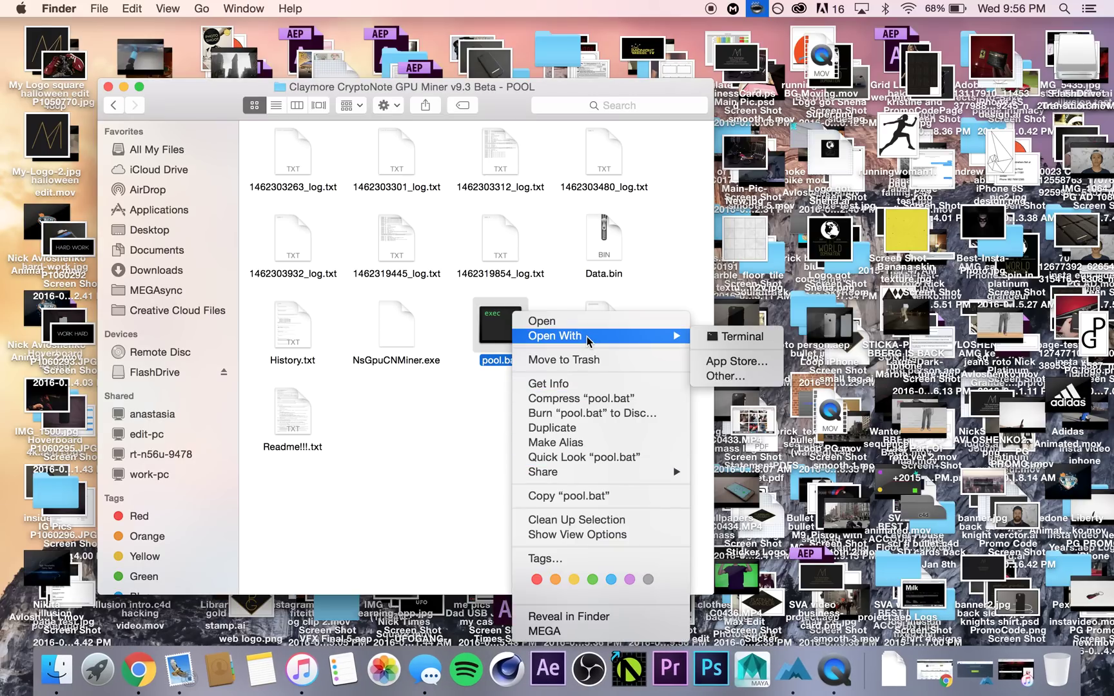
click(741, 337)
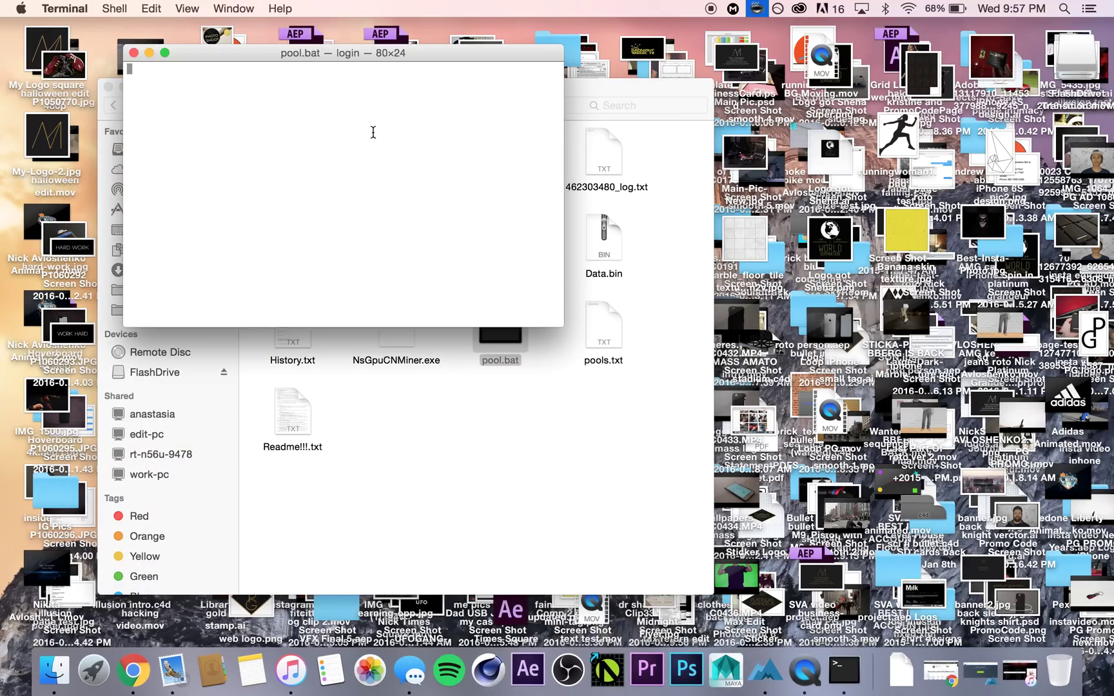
Read the 'NsGpuCNMiner.exe: command not found' error, then close Terminal and return to the Claymore folder.
drag(208, 52, 252, 68)
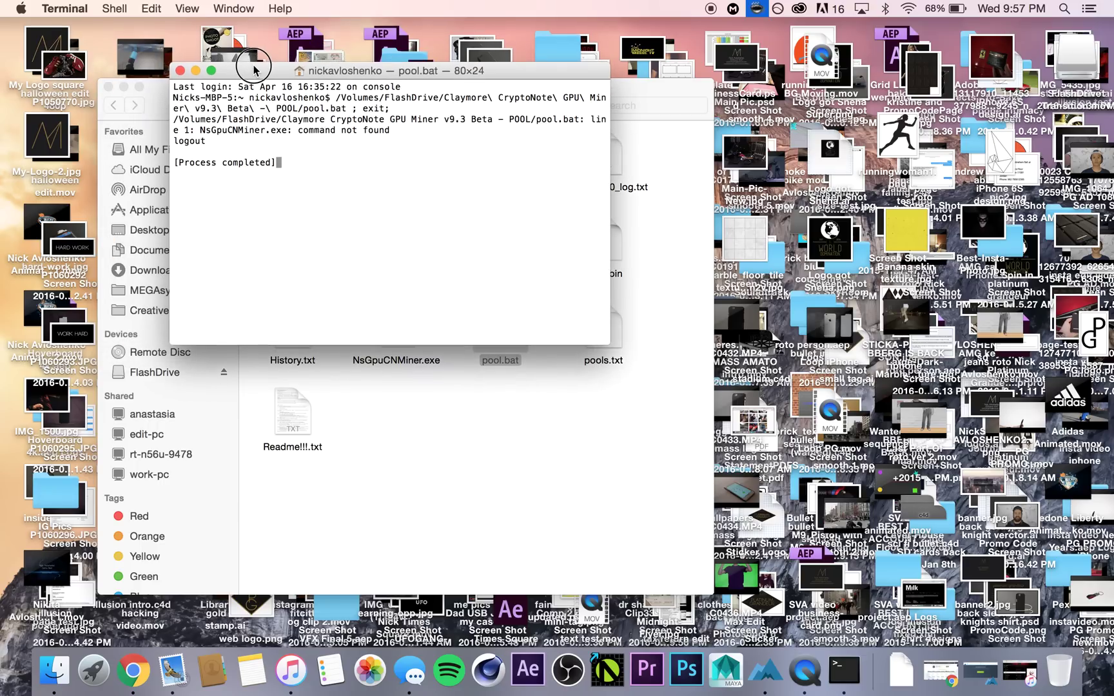
drag(615, 193, 1062, 195)
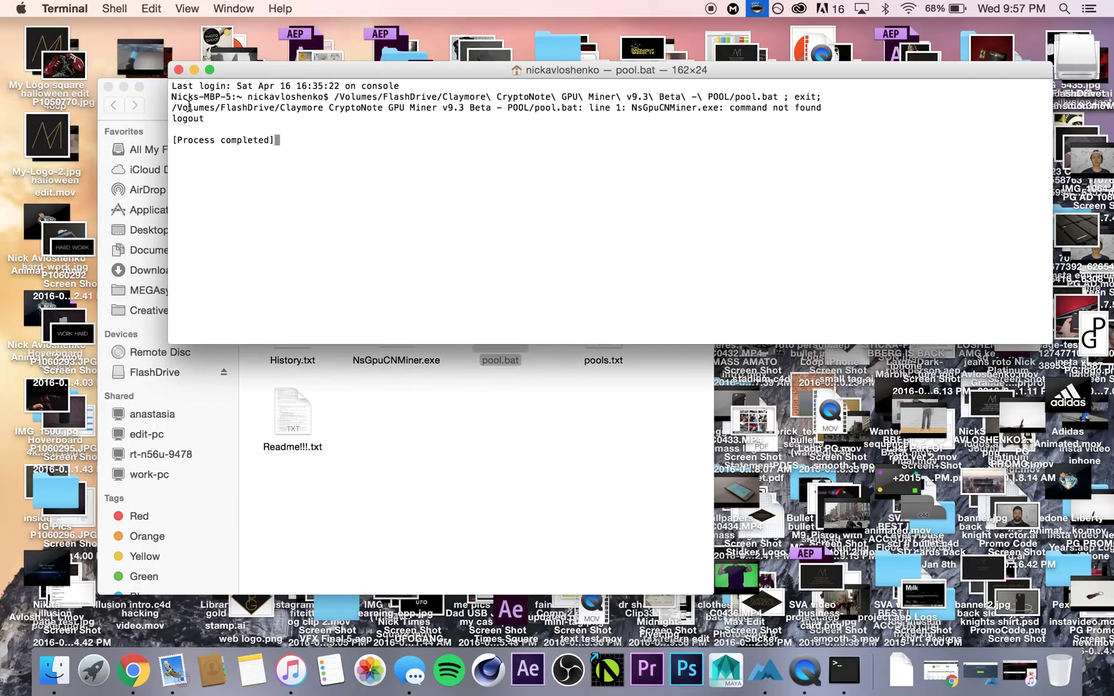
mouse_move(348, 90)
mouse_down()
mouse_move(681, 112)
mouse_move(695, 132)
mouse_up()
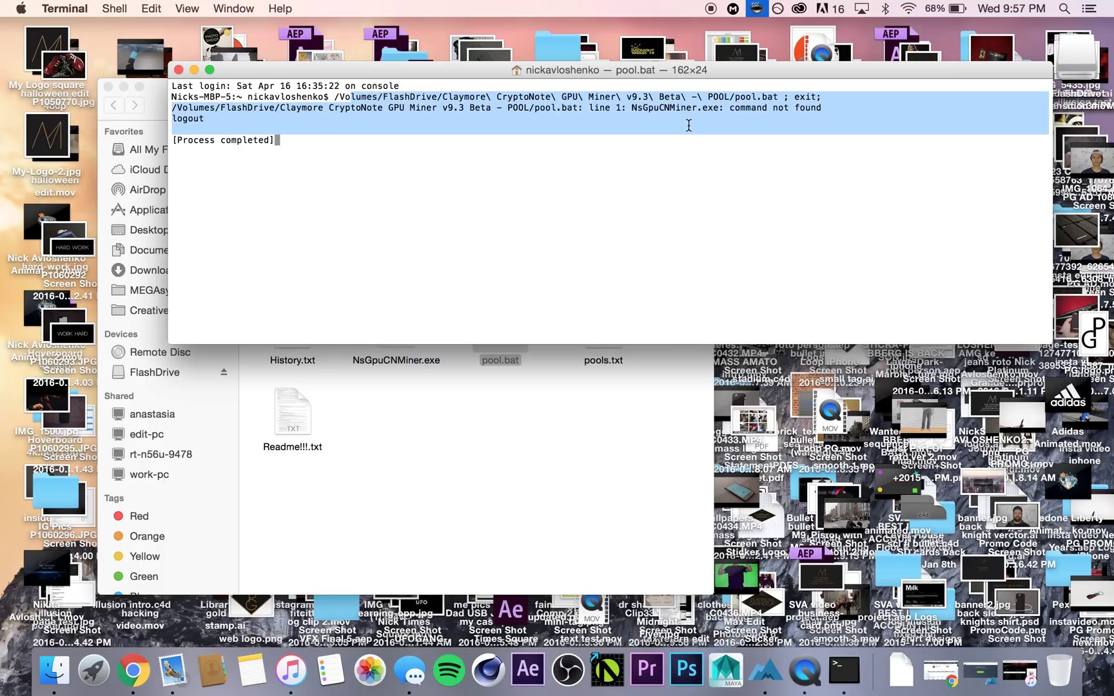
click(696, 143)
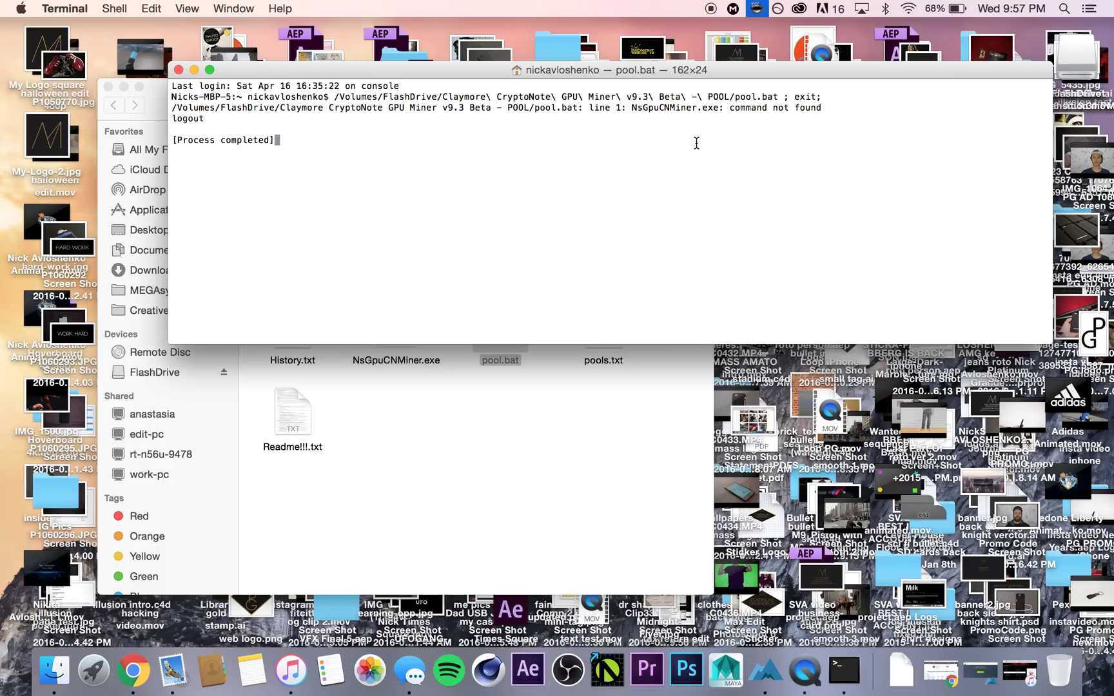
click(179, 70)
click(441, 421)
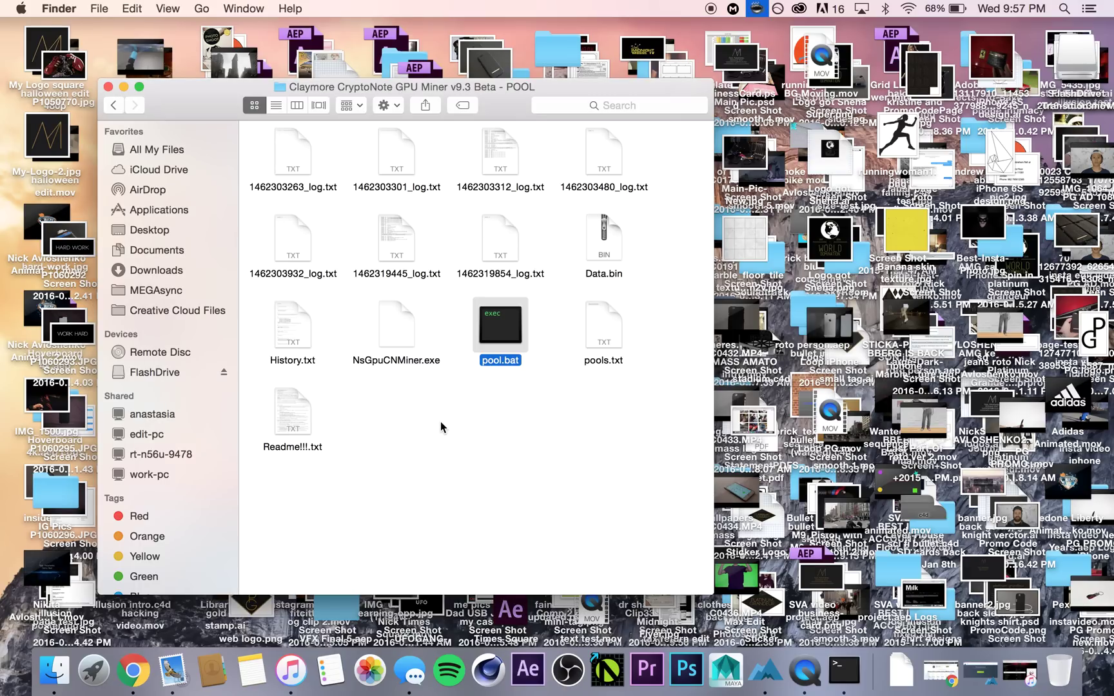
Return to the MinerGate Web Miner page in Chrome and load the account Dashboard.
click(133, 670)
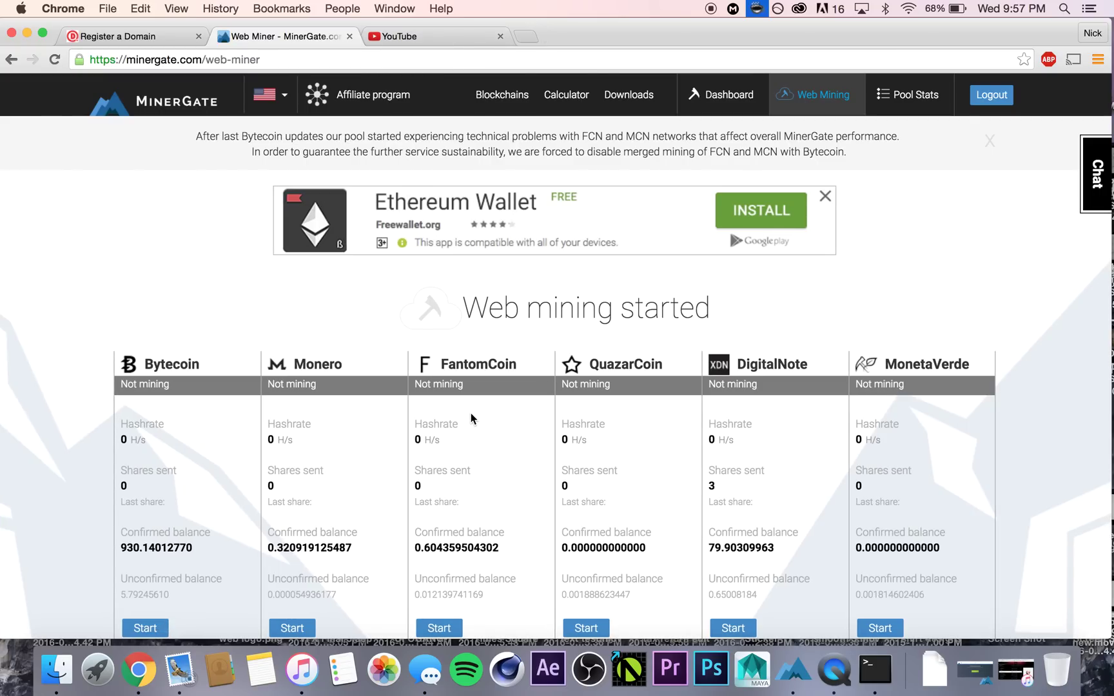
scroll(472, 417, down, 5)
scroll(472, 417, up, 5)
scroll(383, 316, down, 1)
scroll(382, 316, up, 1)
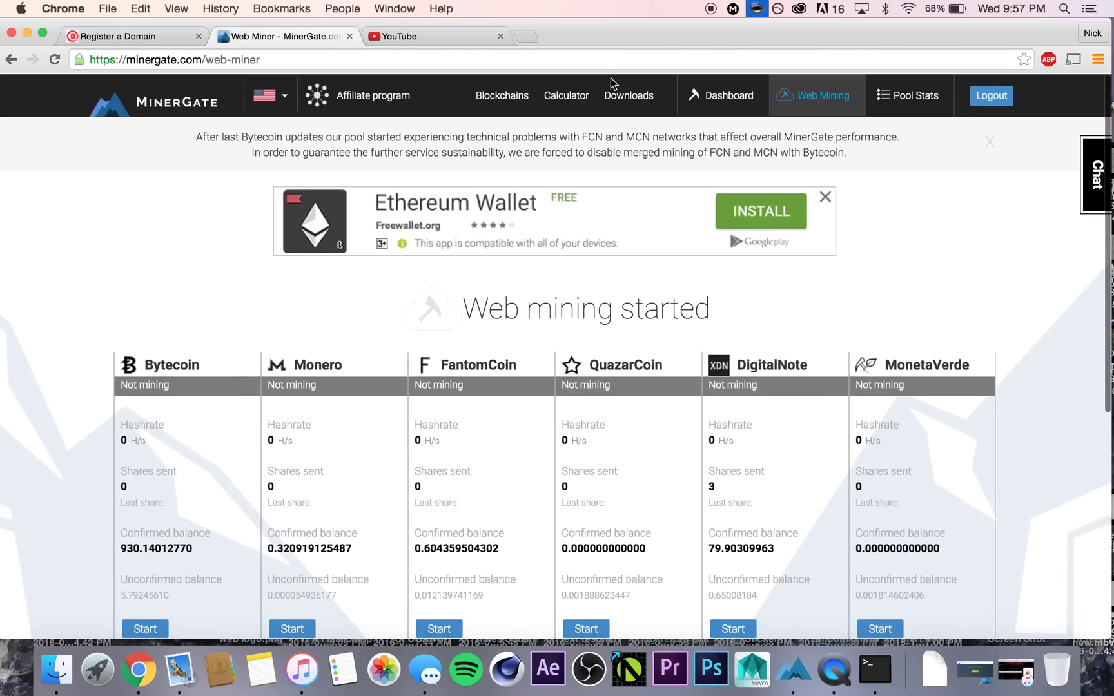
click(730, 111)
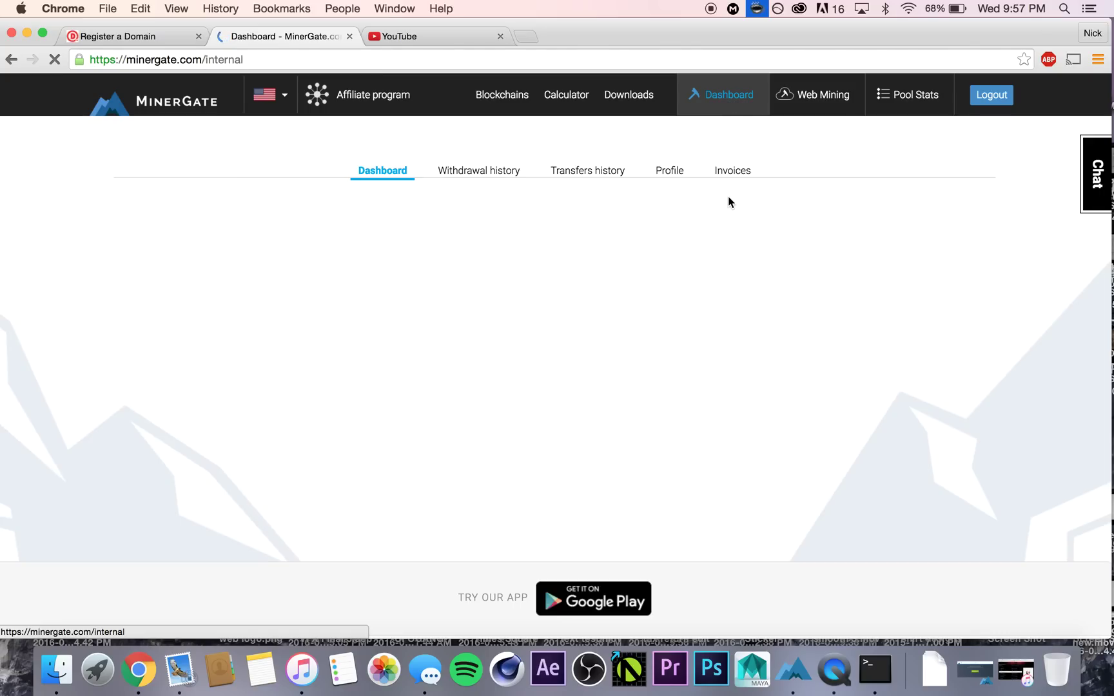